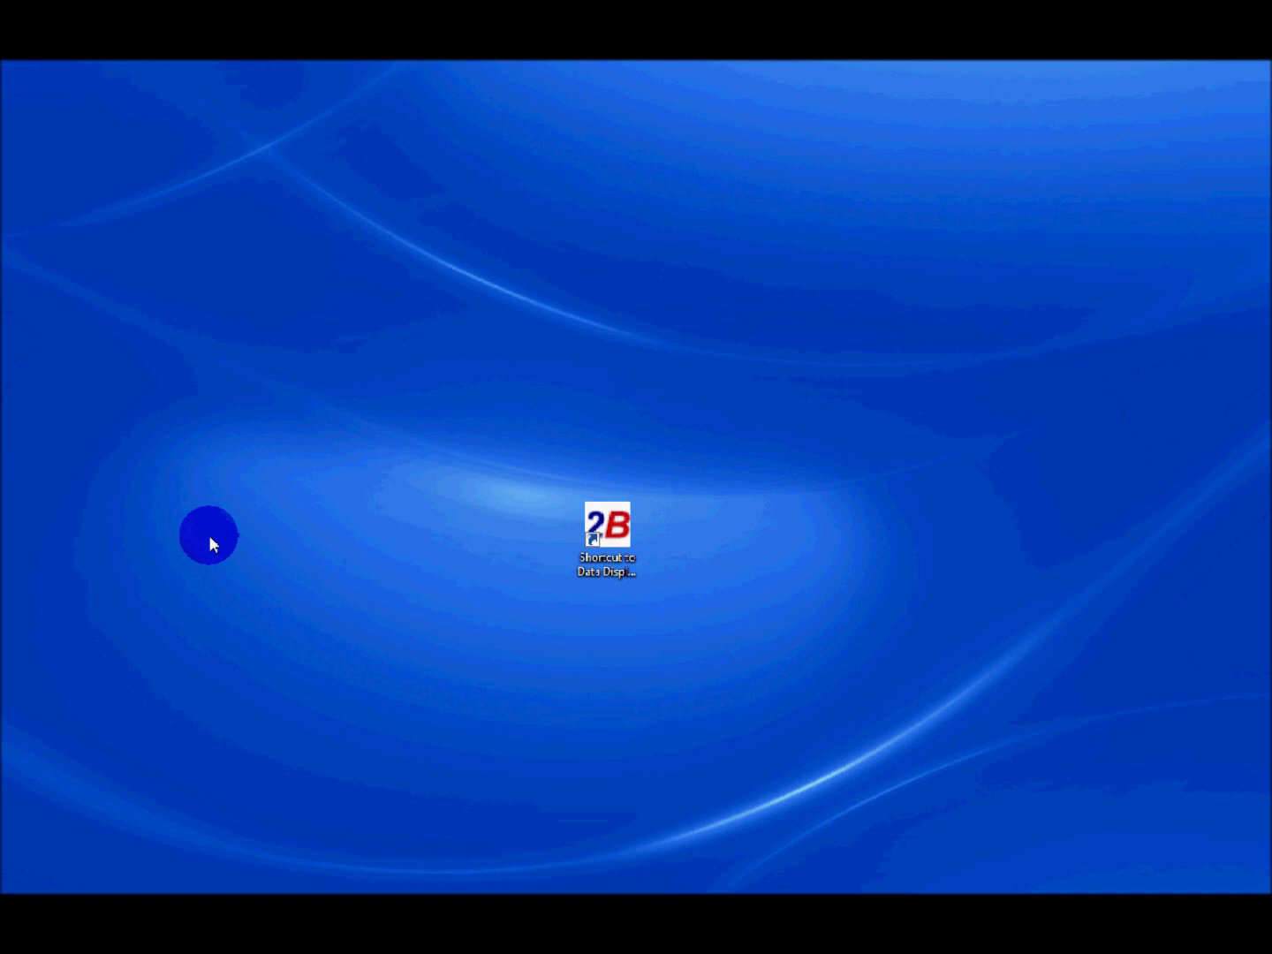
# - Launch the 2B Technologies Data Display application and select GO3 With Weather Data as the device
pyautogui.click(621, 587)
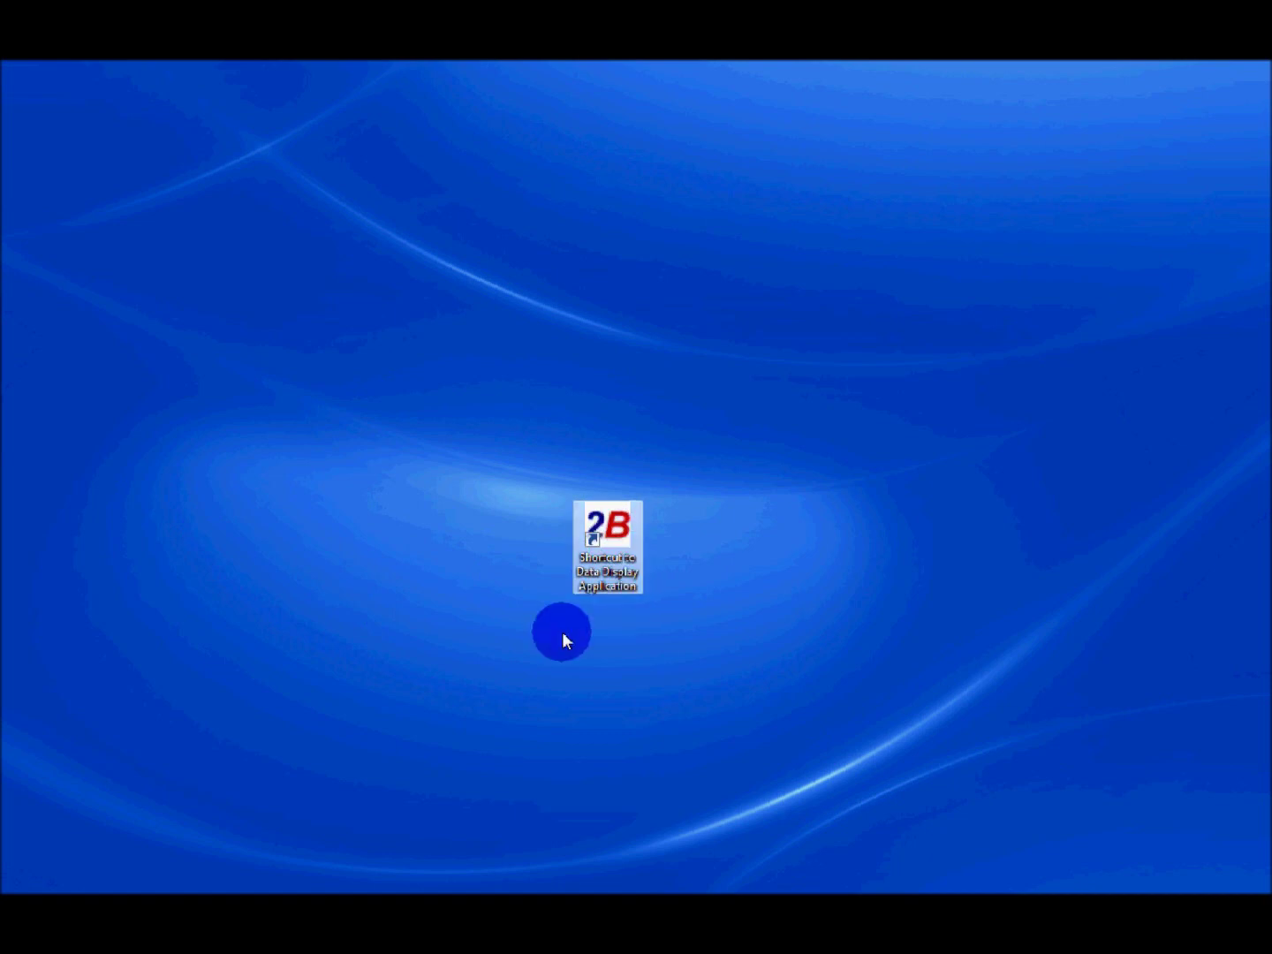
pyautogui.press('Return')
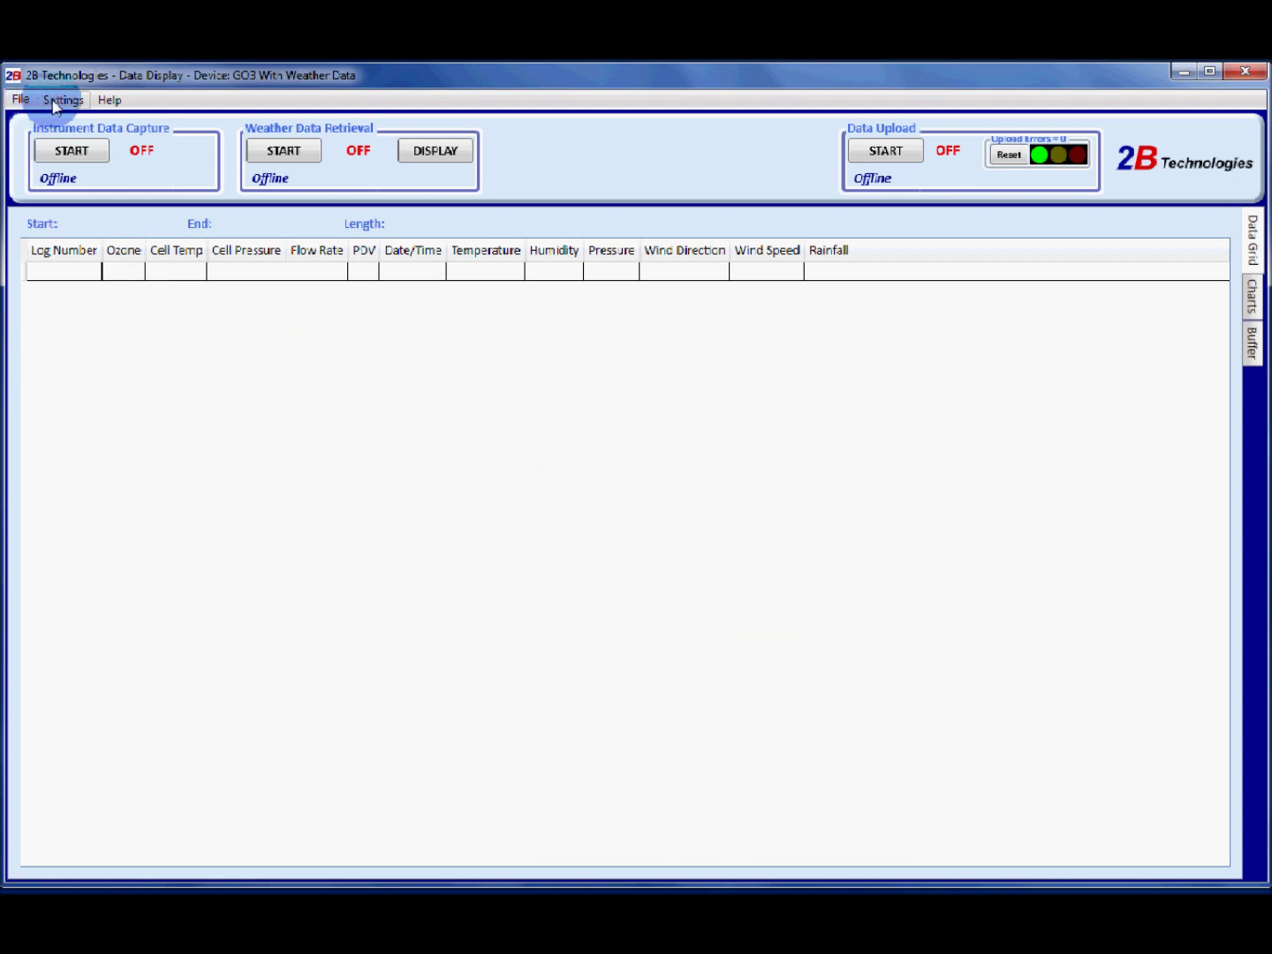
pyautogui.click(60, 100)
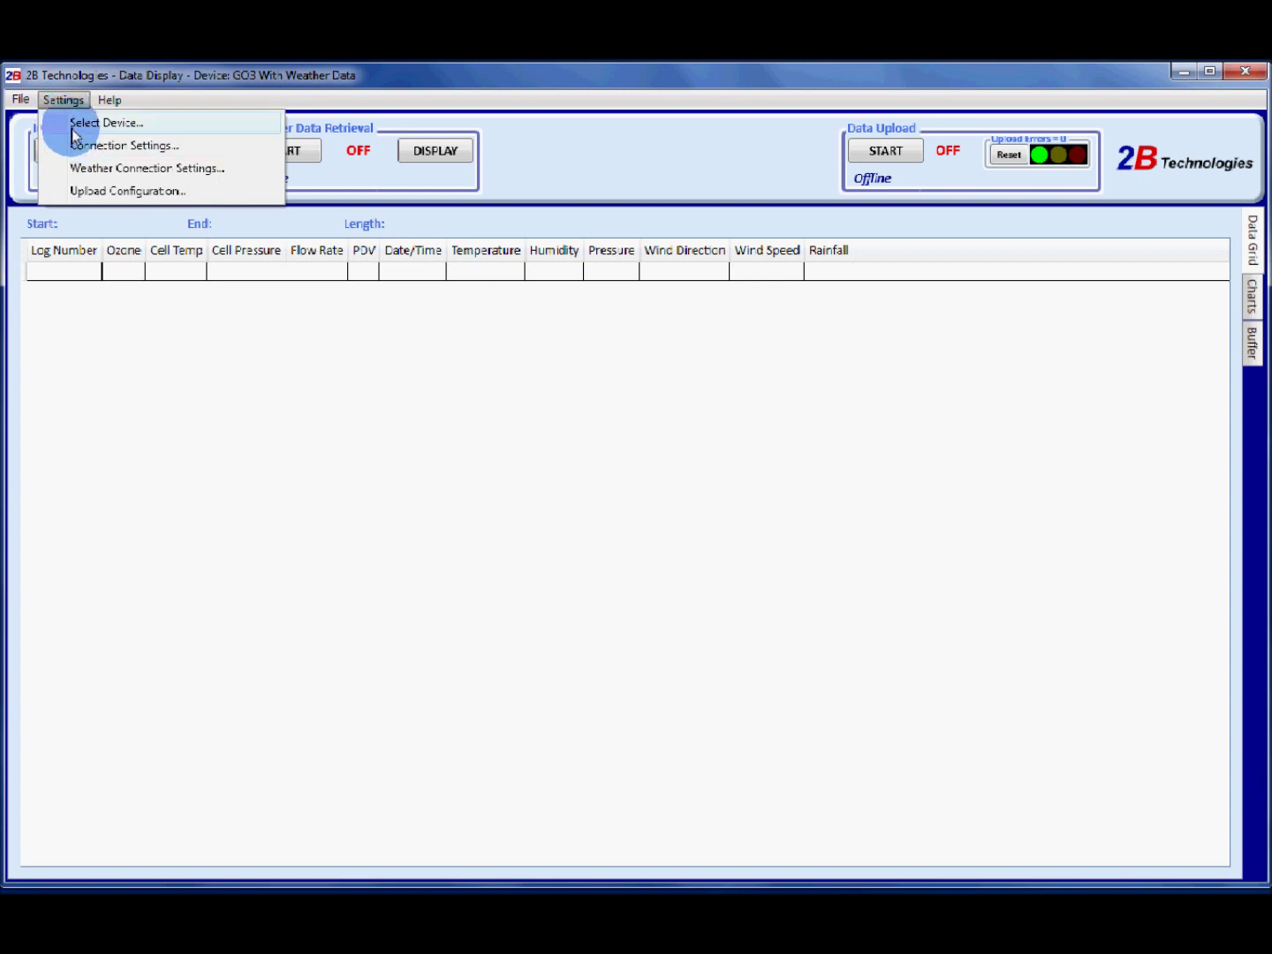
pyautogui.click(73, 128)
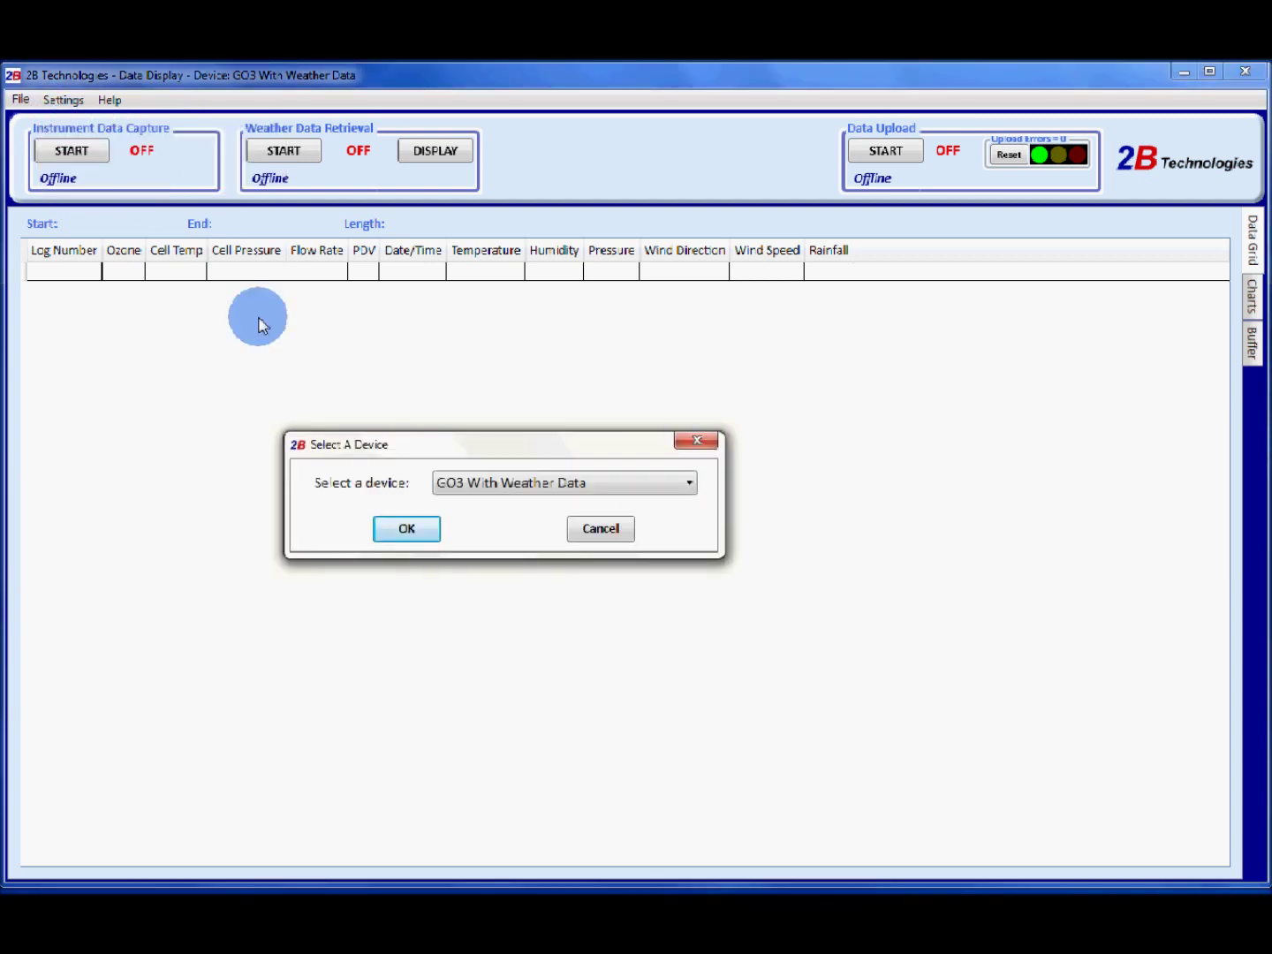
pyautogui.click(489, 486)
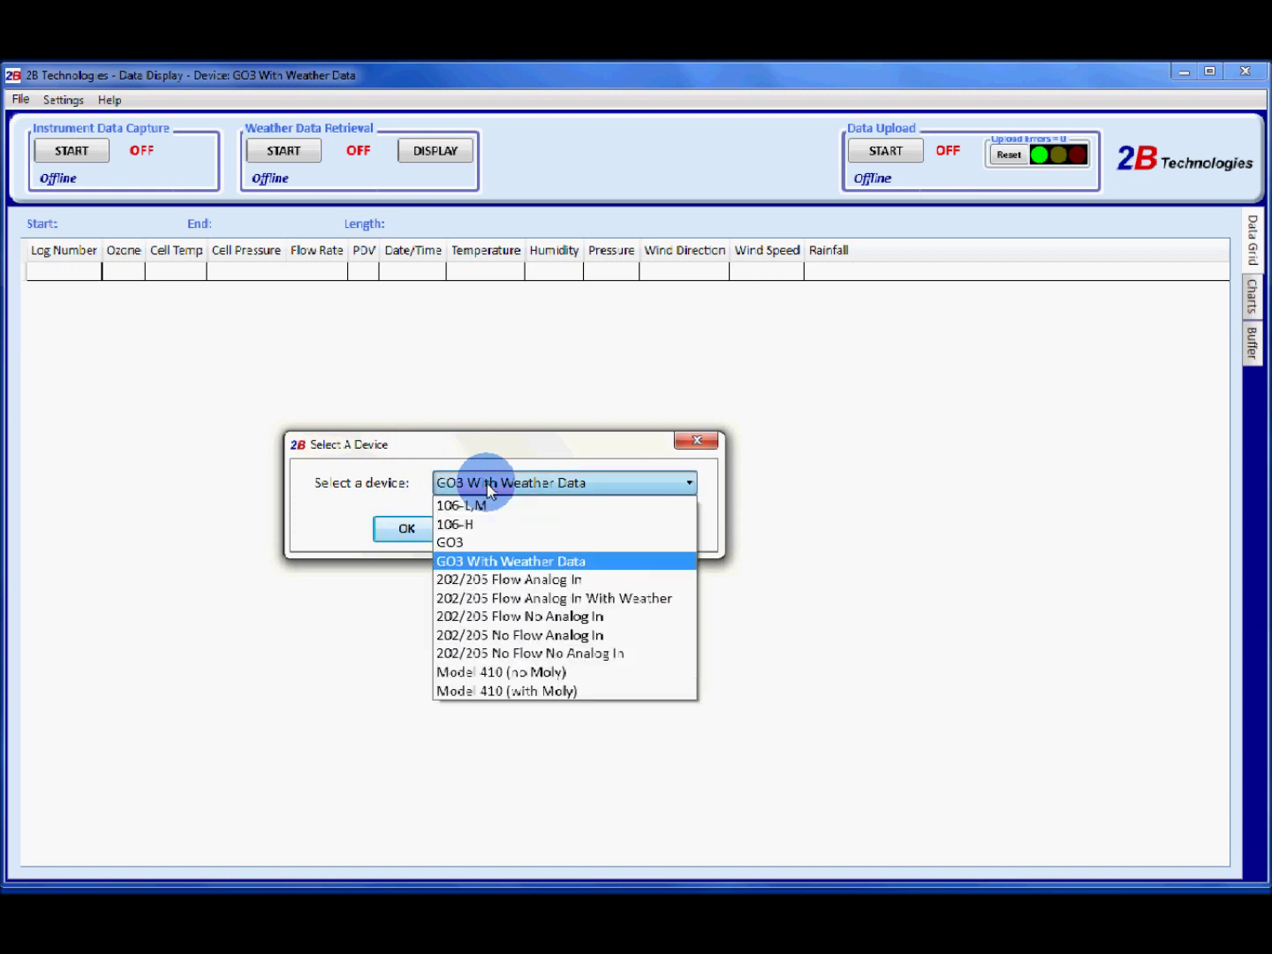
pyautogui.click(537, 562)
pyautogui.click(406, 528)
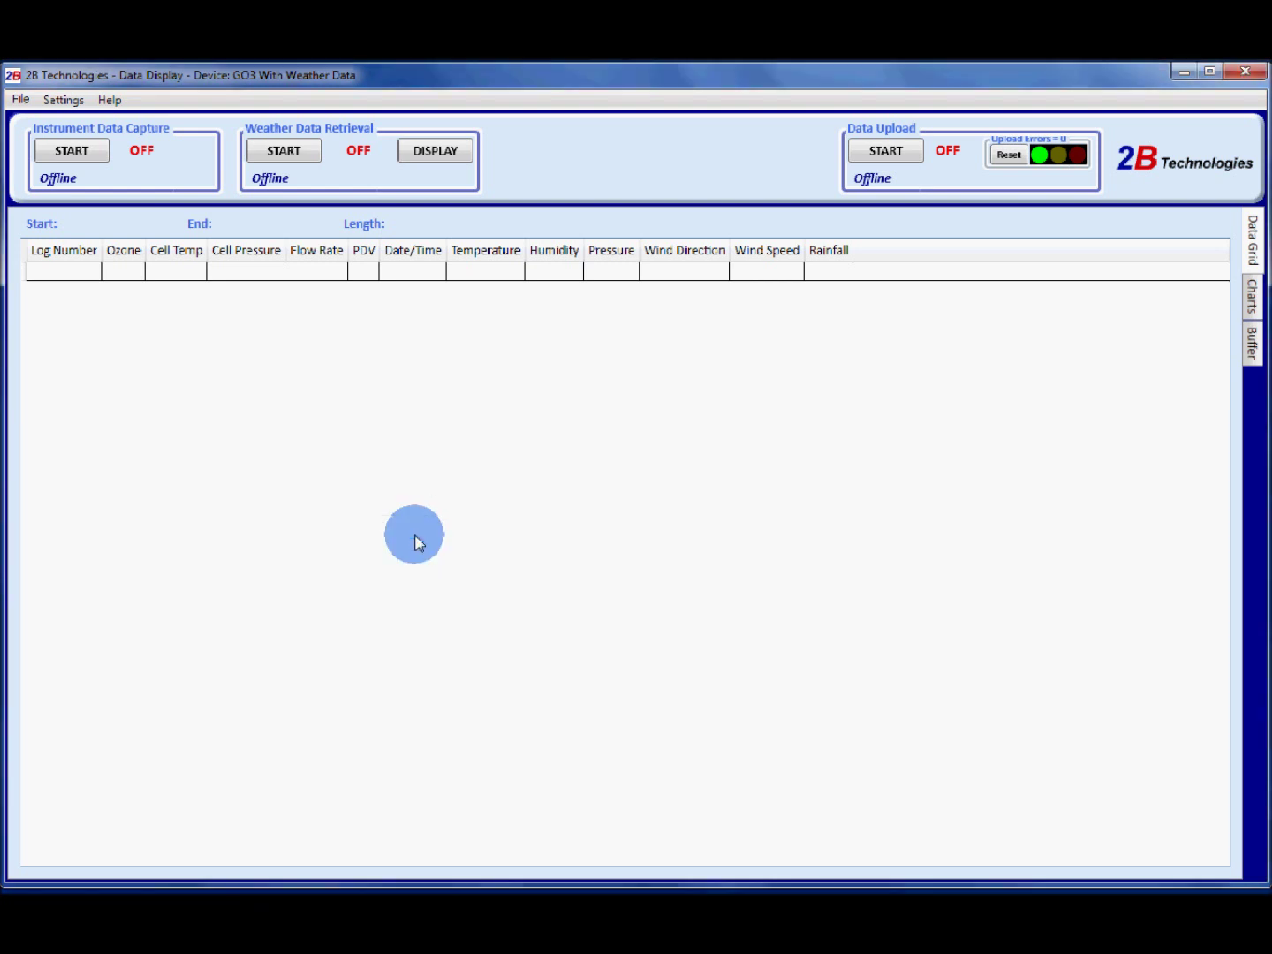
# - Set the instrument connection to port COM1 with one stop bit and save the connection settings
pyautogui.click(56, 101)
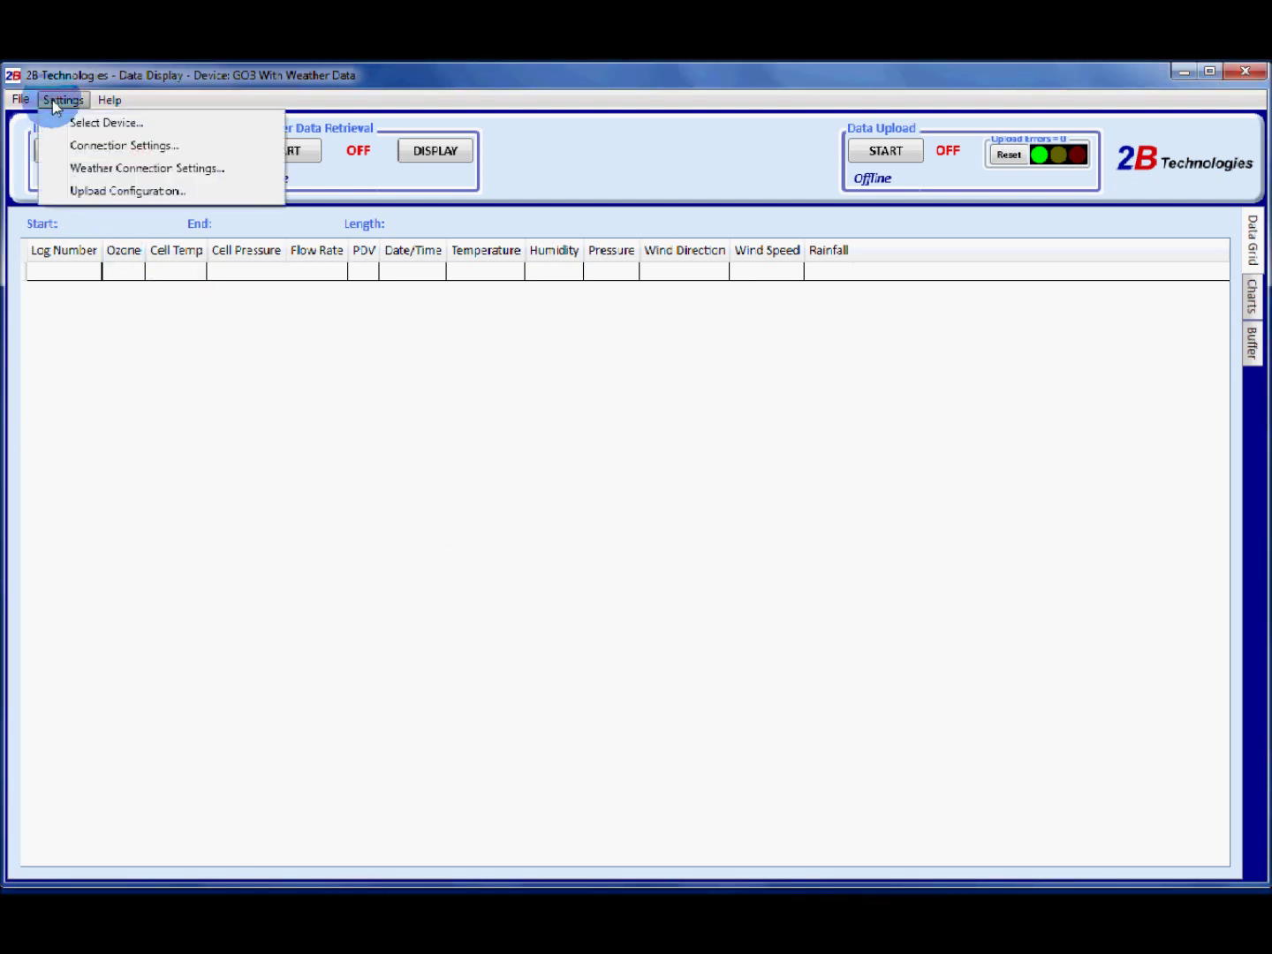
pyautogui.click(77, 155)
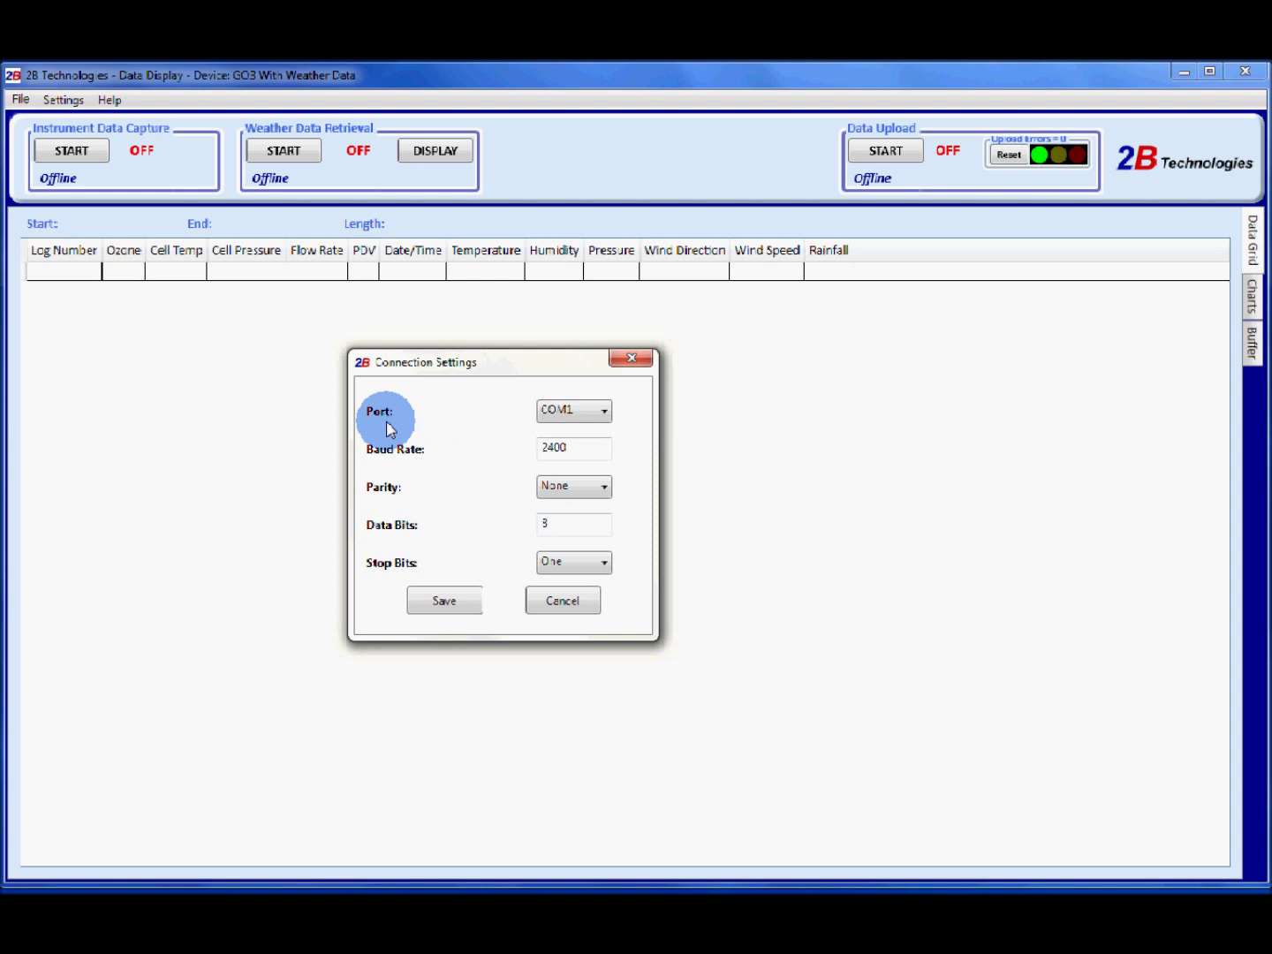
pyautogui.click(601, 415)
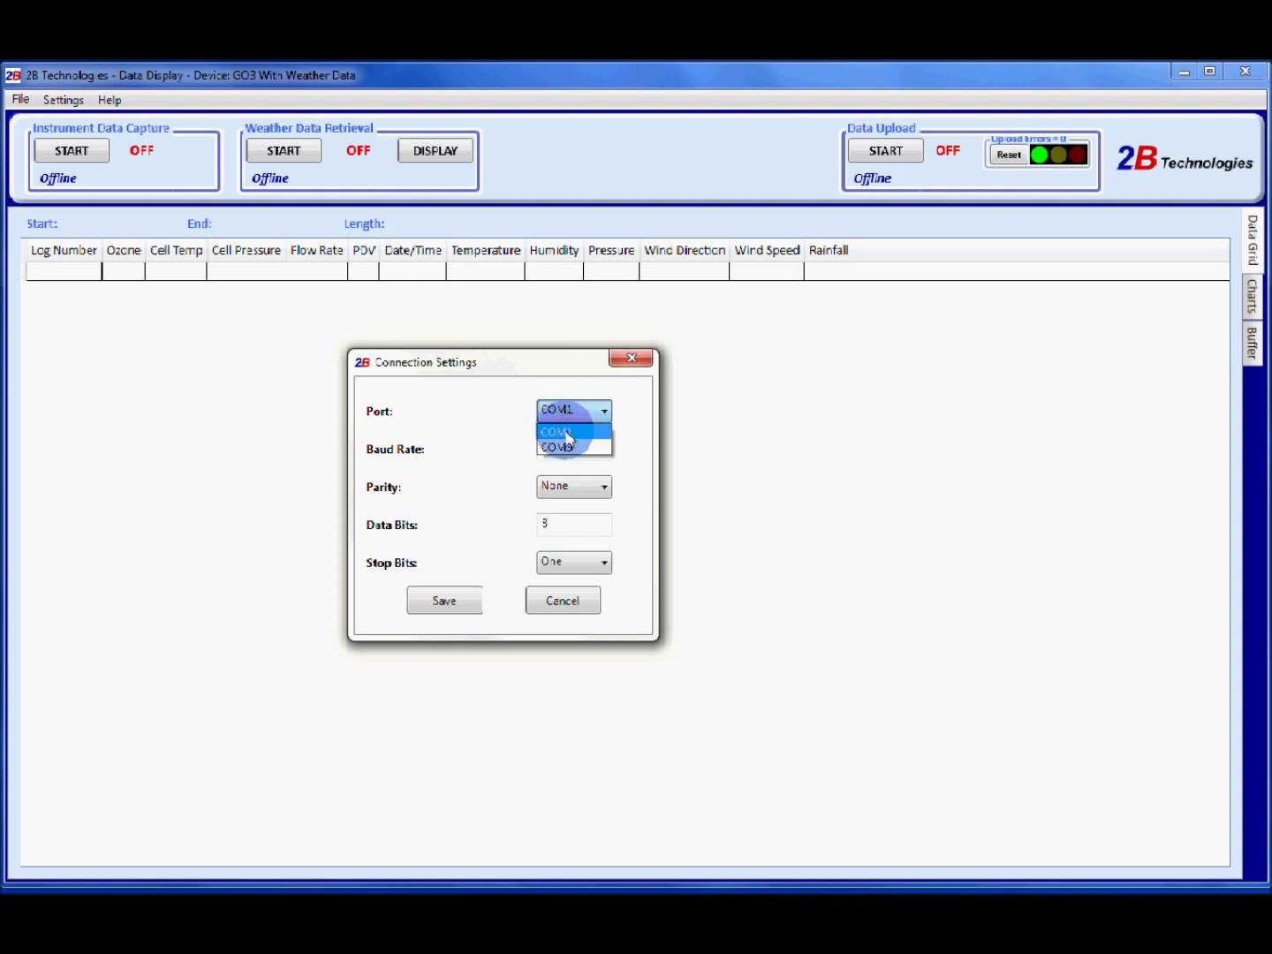
pyautogui.click(566, 436)
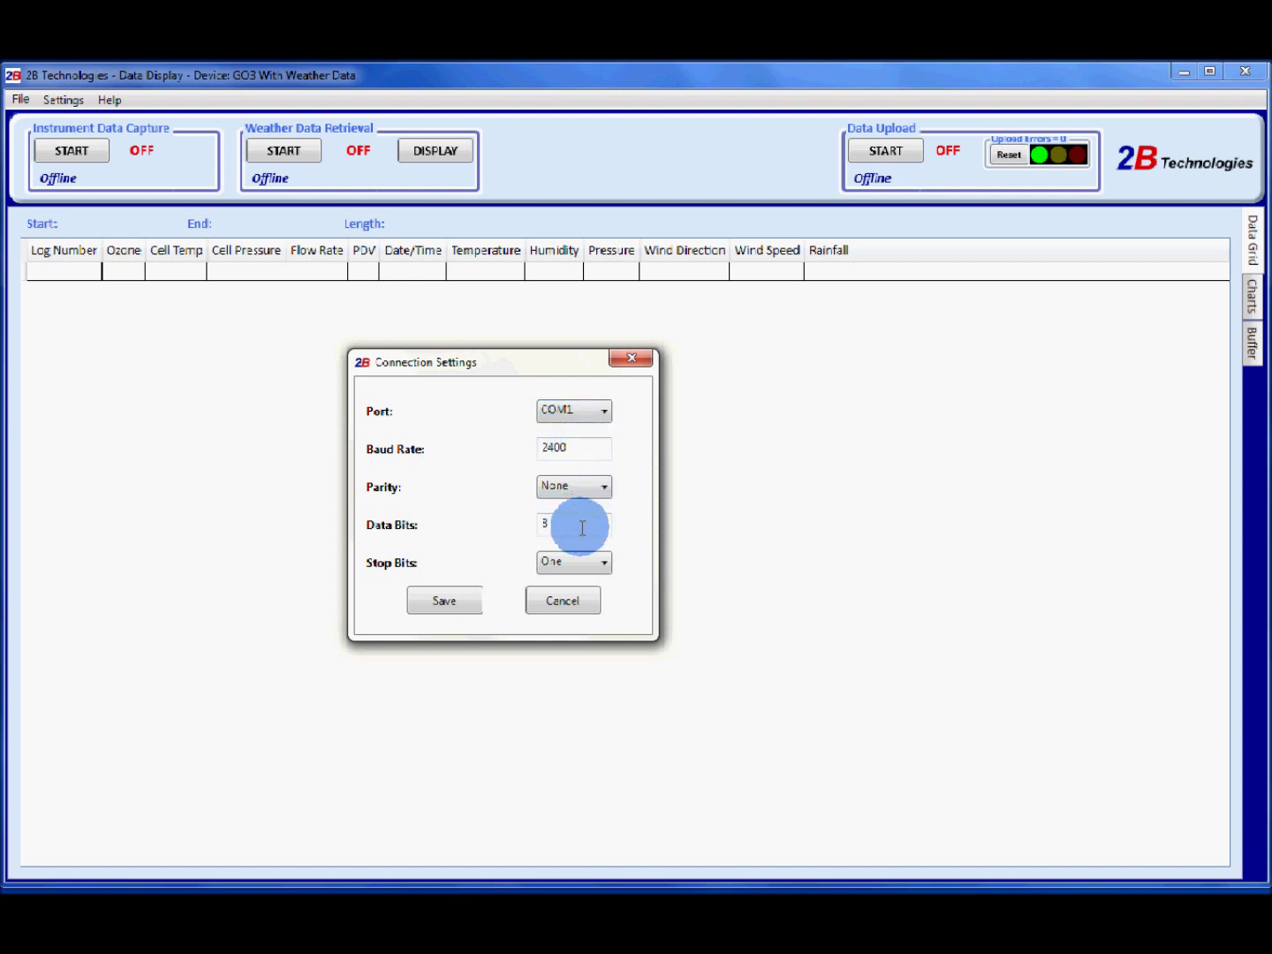
pyautogui.click(568, 570)
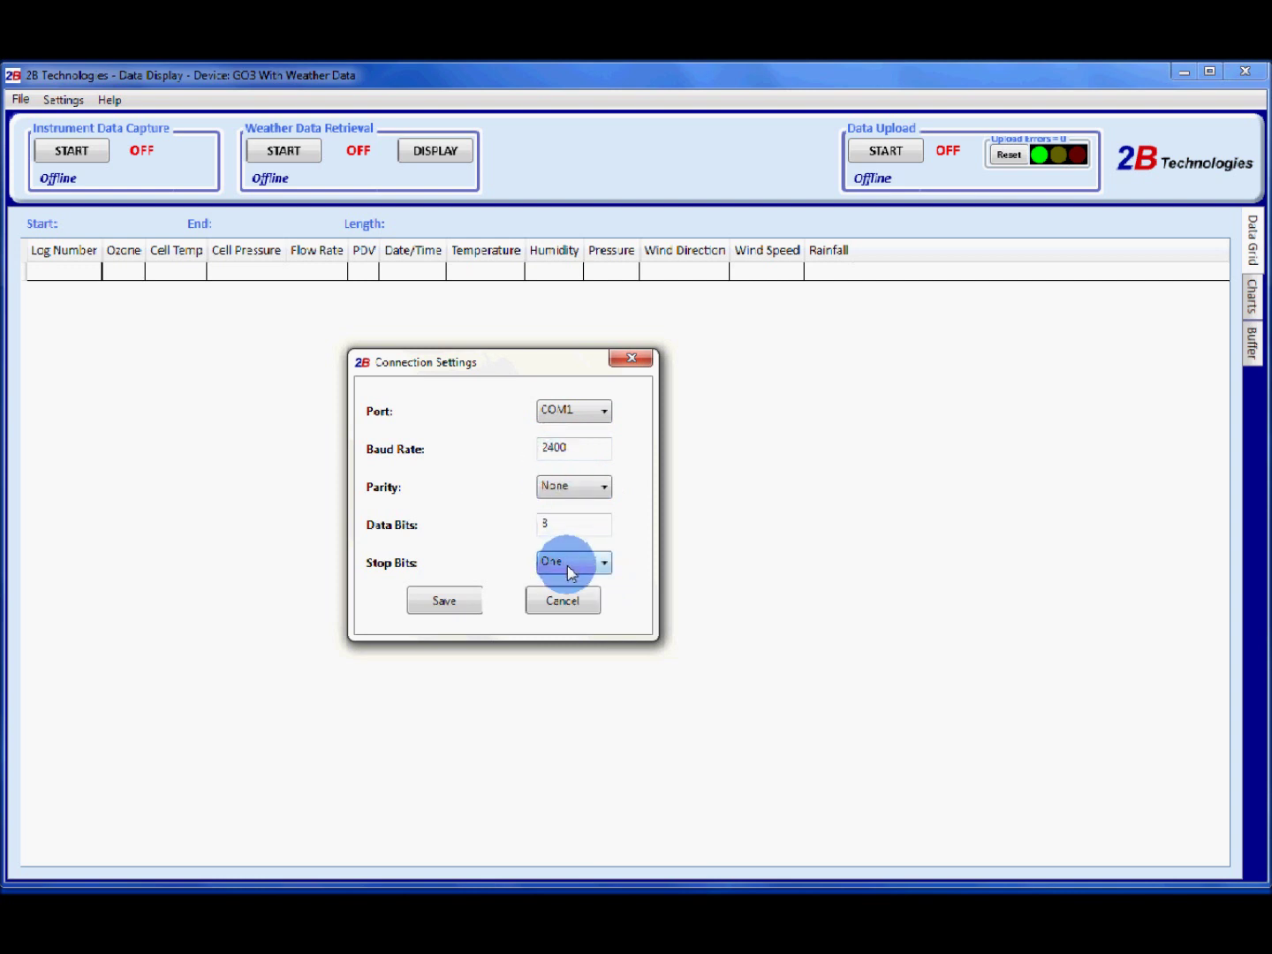
pyautogui.click(446, 601)
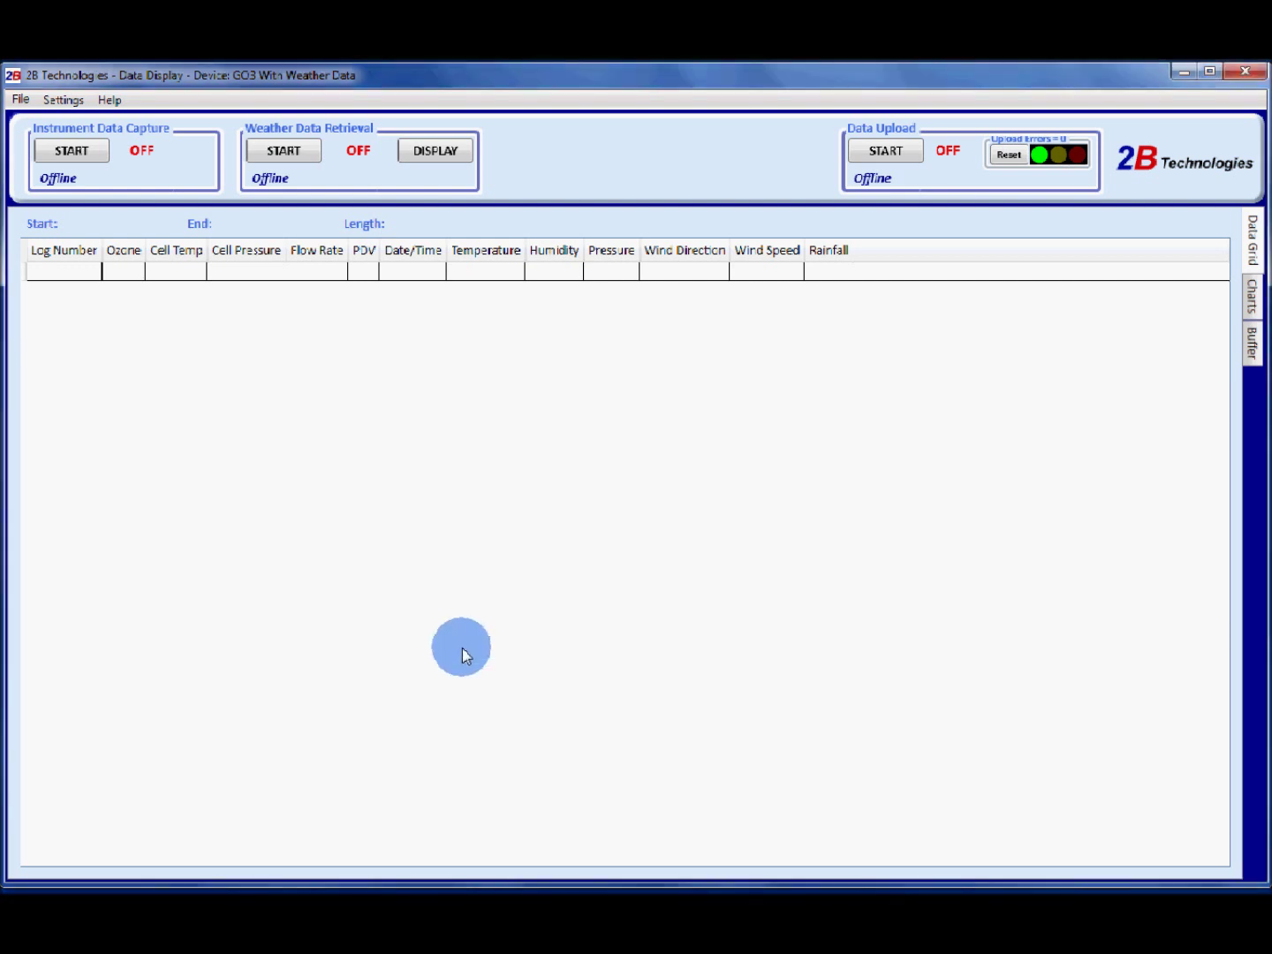
# - Set the weather link connection port to COM3 and save it
pyautogui.click(64, 100)
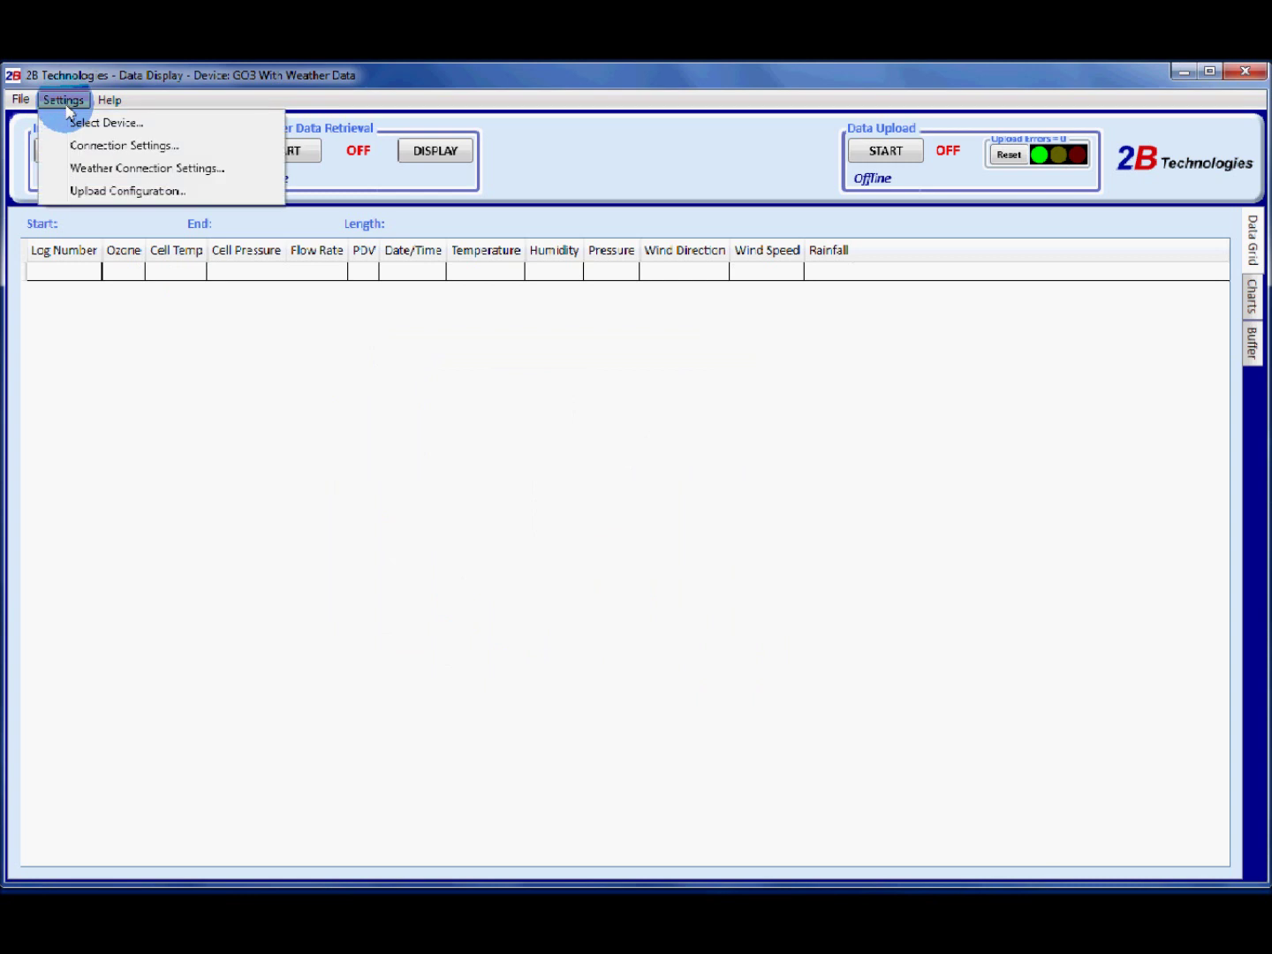
pyautogui.click(84, 169)
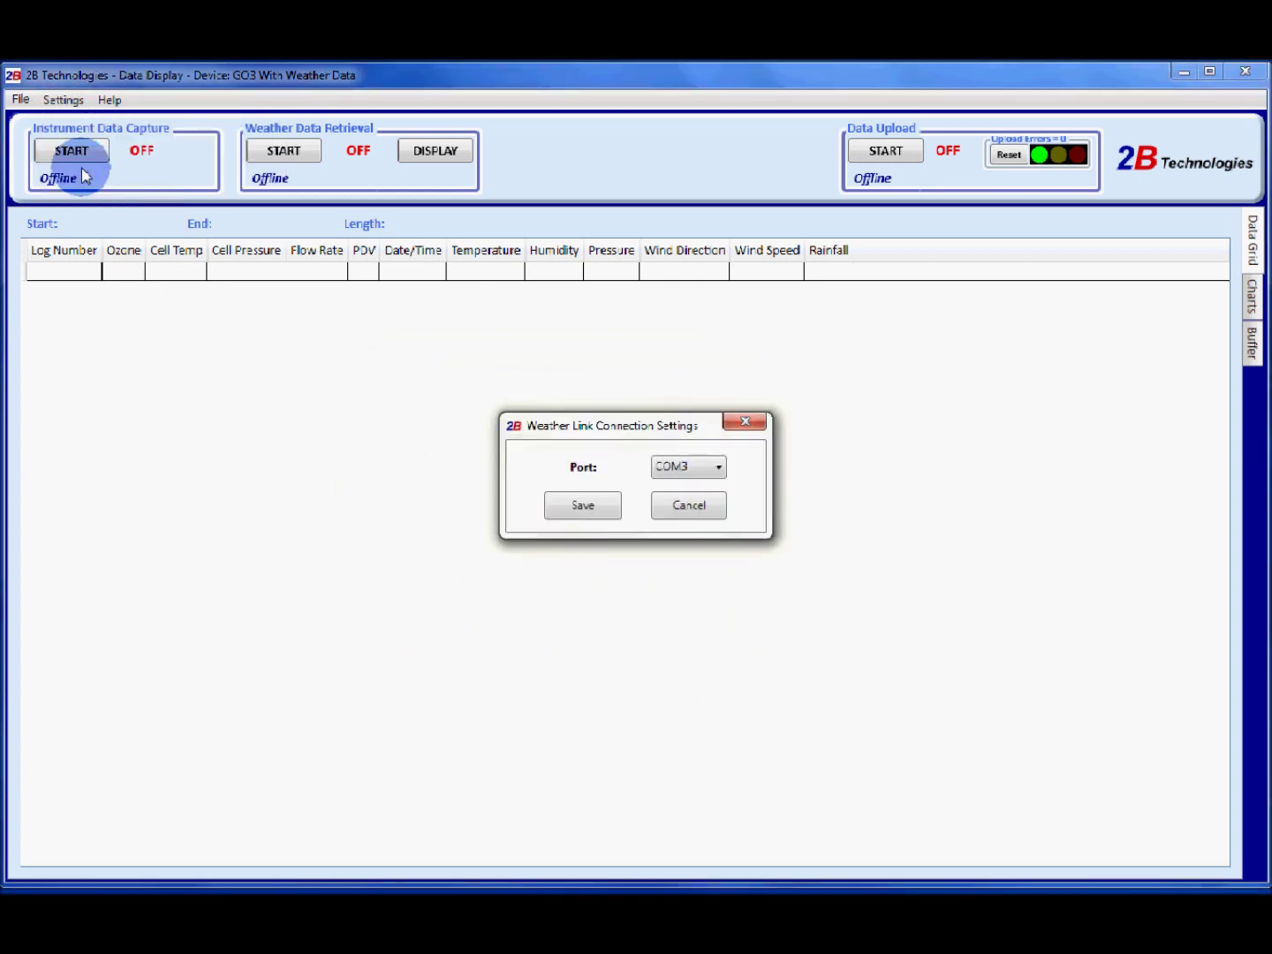
pyautogui.click(716, 472)
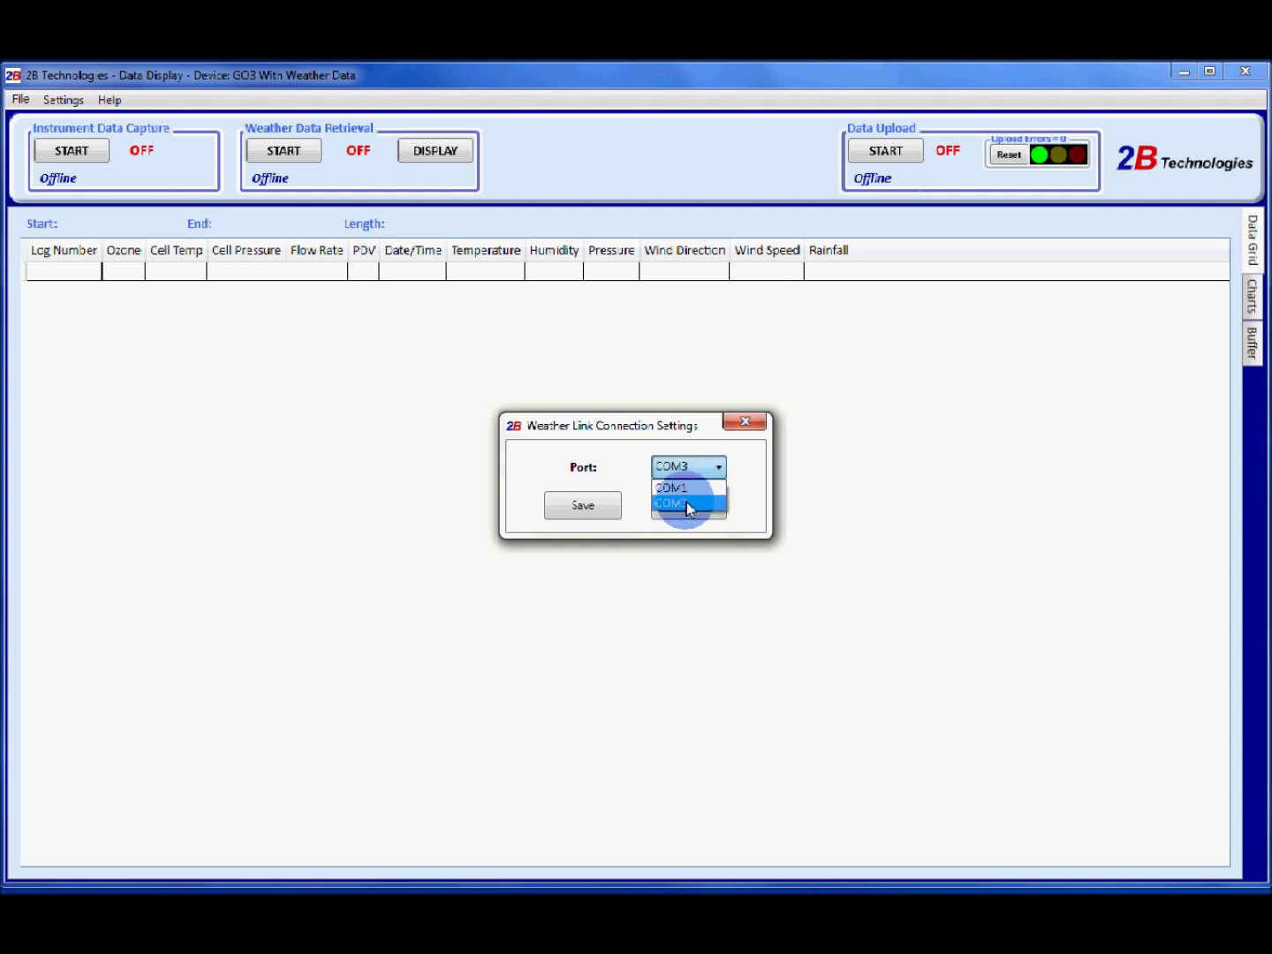
pyautogui.click(707, 505)
pyautogui.click(583, 514)
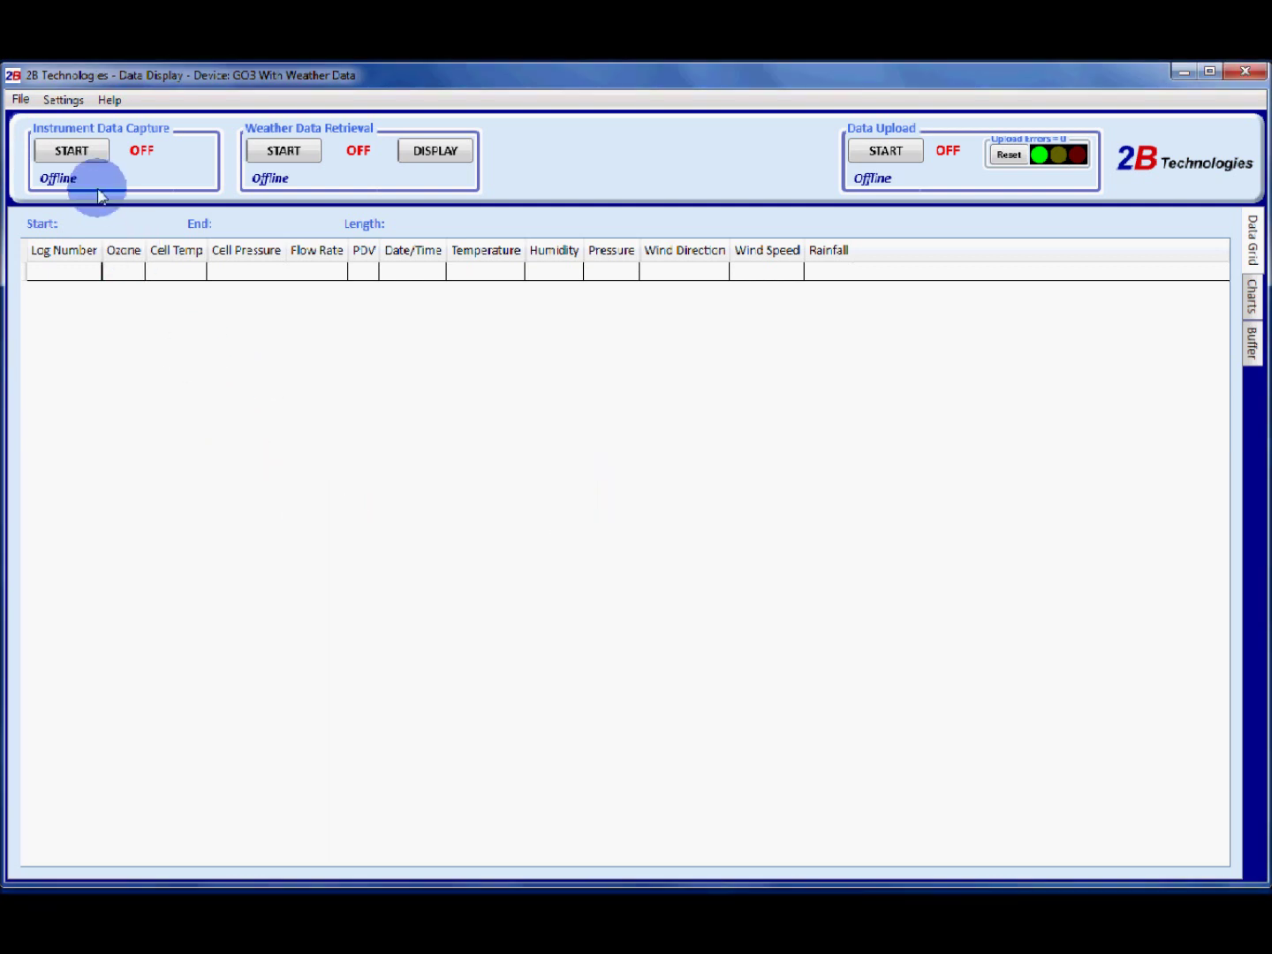
# - Start instrument data capture, saving the raw data under the suggested date-stamped file name in the 2BTechnologies Data Display Application folder
pyautogui.click(72, 152)
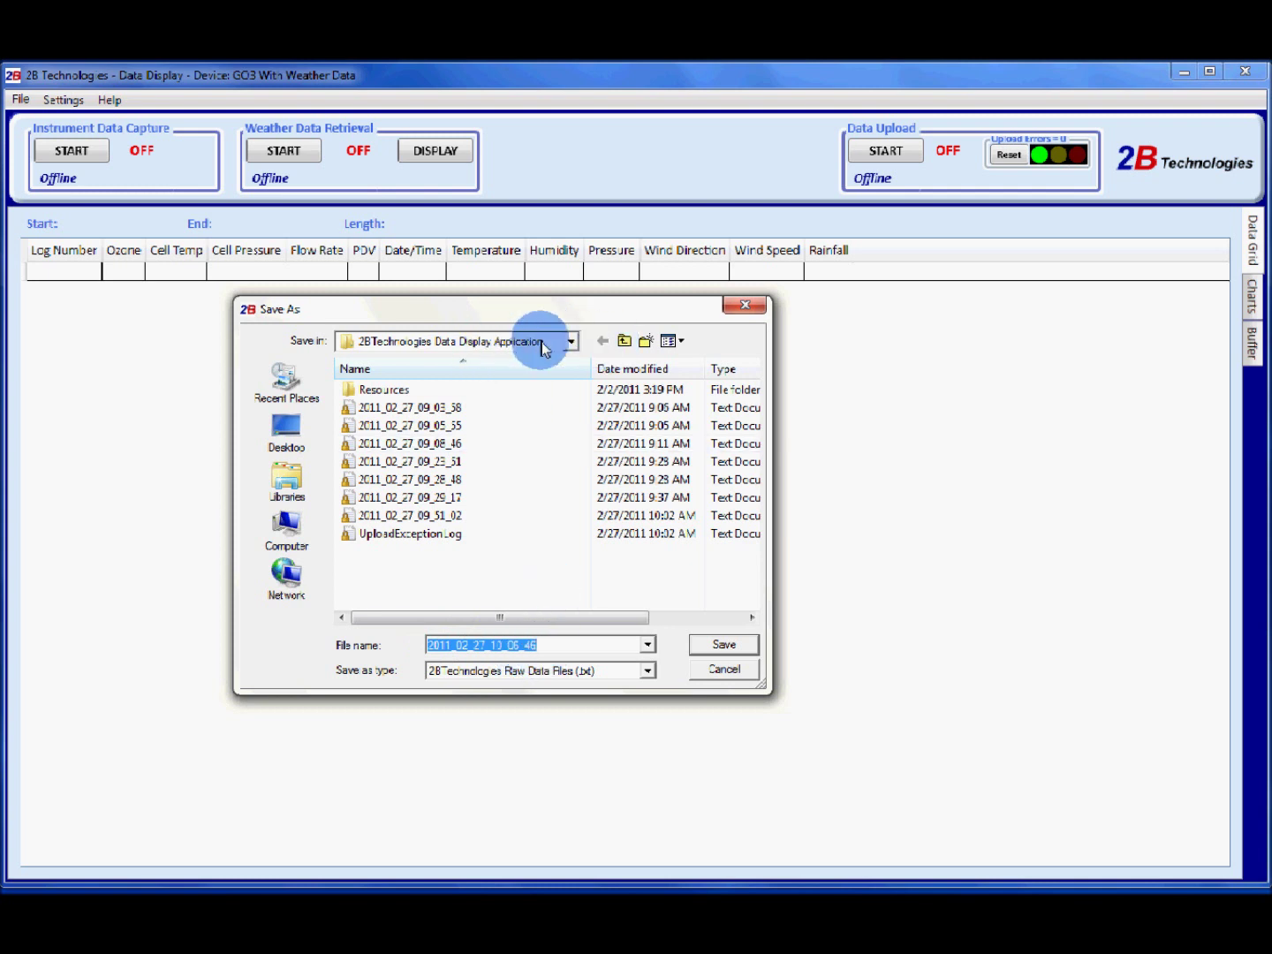
pyautogui.click(724, 646)
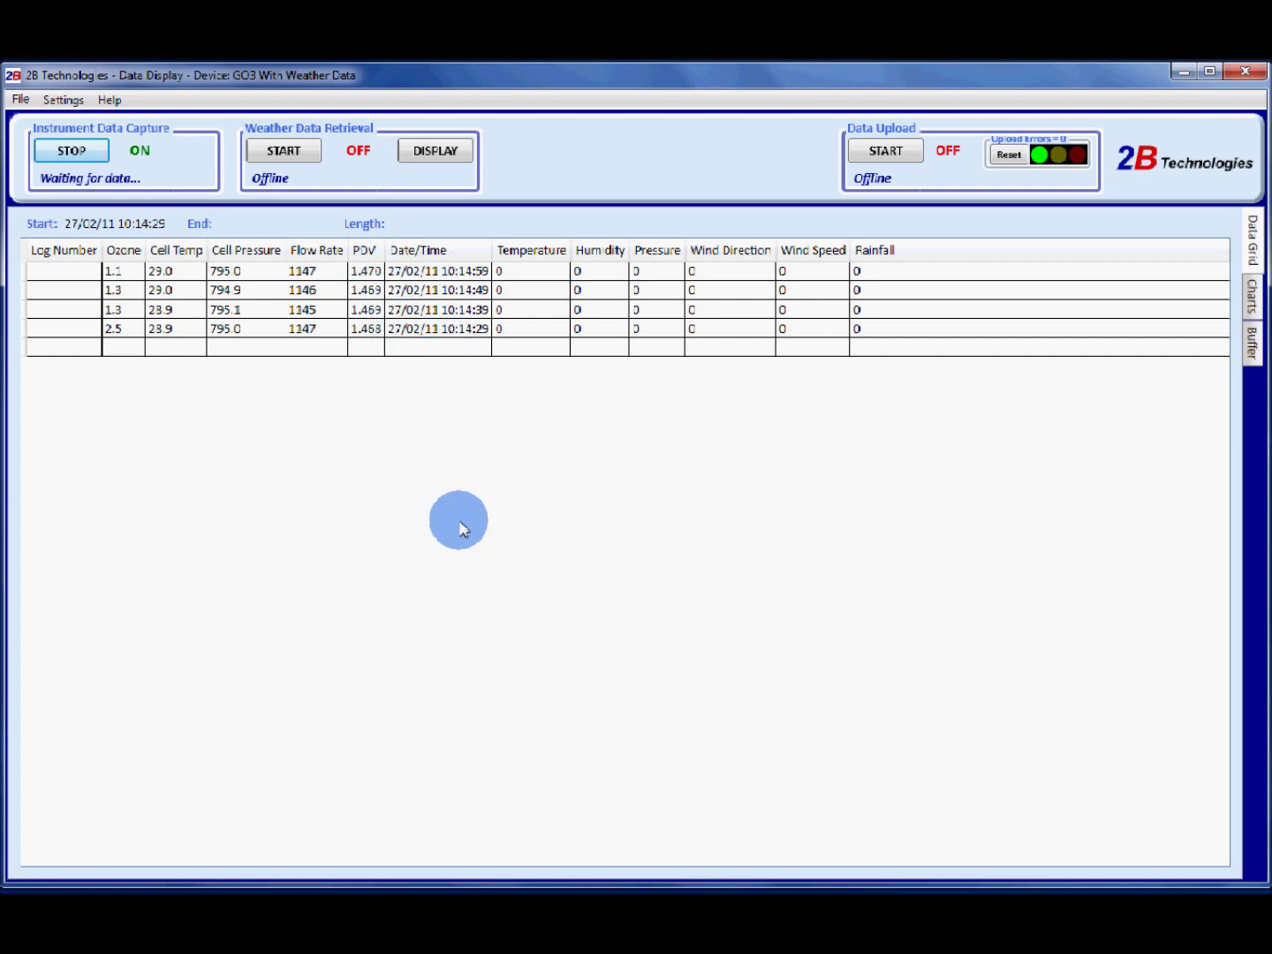
# - Start weather data retrieval and view the current weather data summary
pyautogui.click(273, 157)
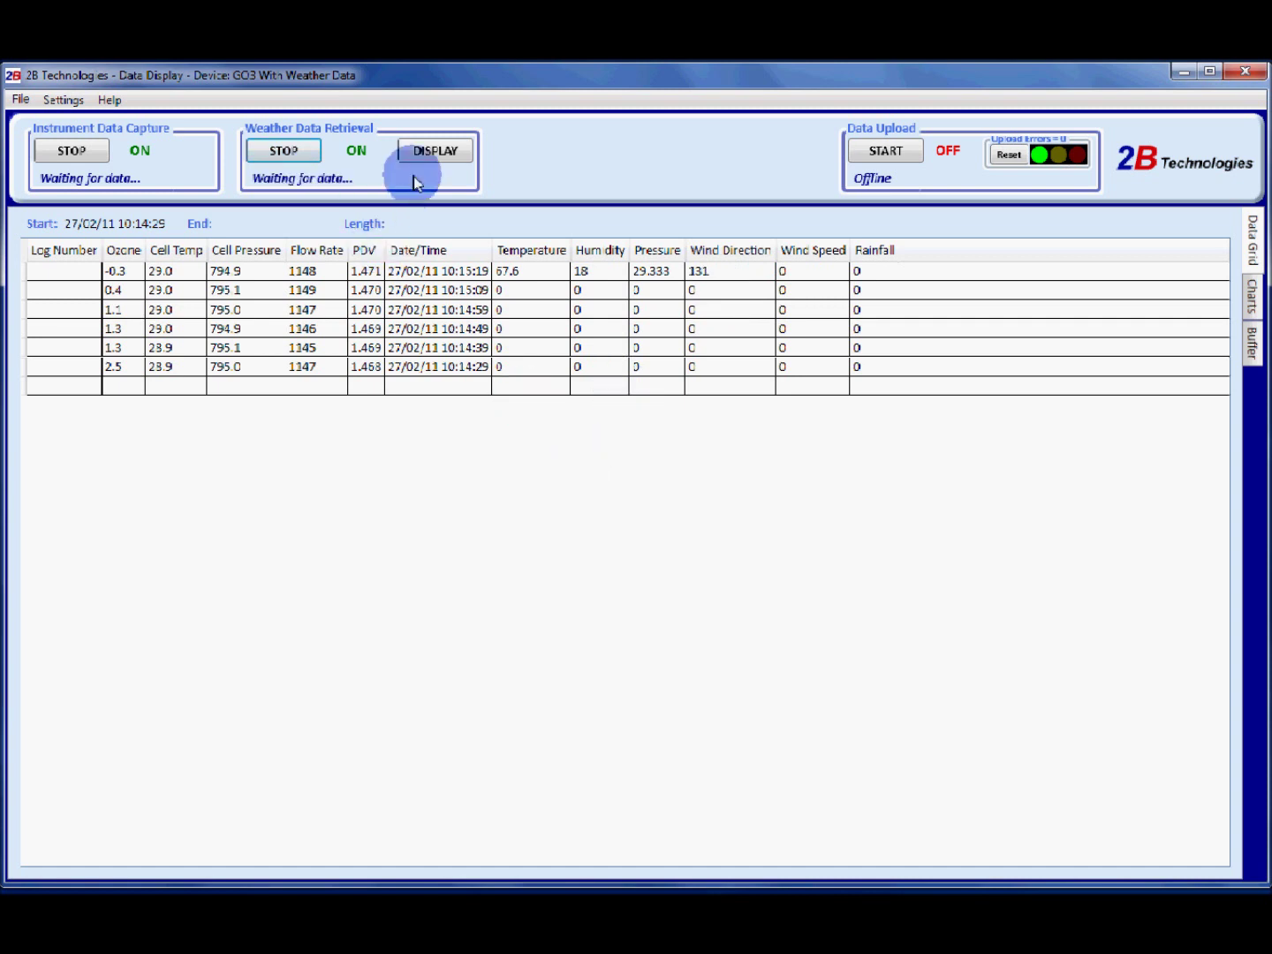
pyautogui.click(426, 151)
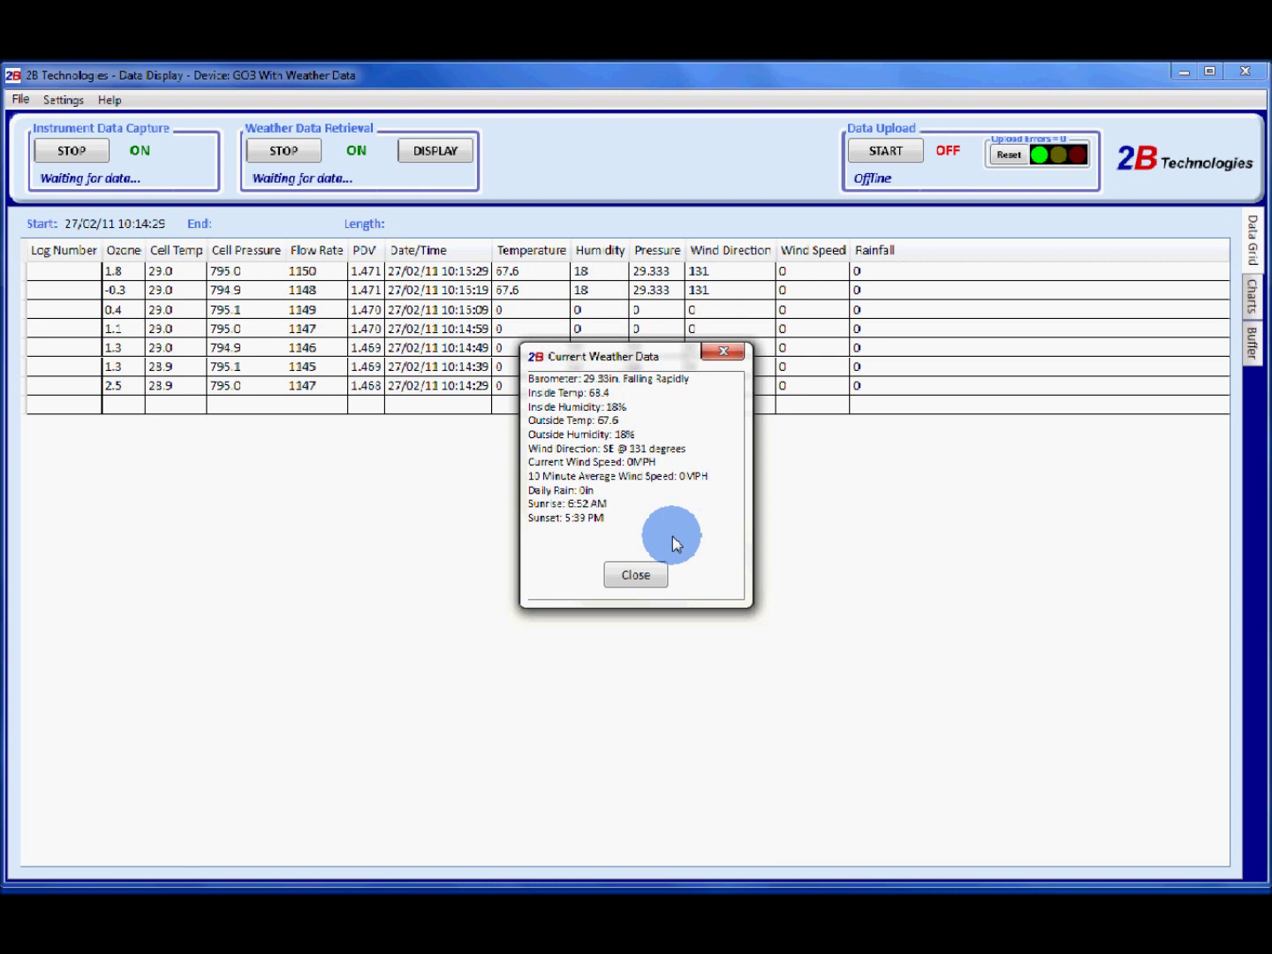
pyautogui.click(722, 354)
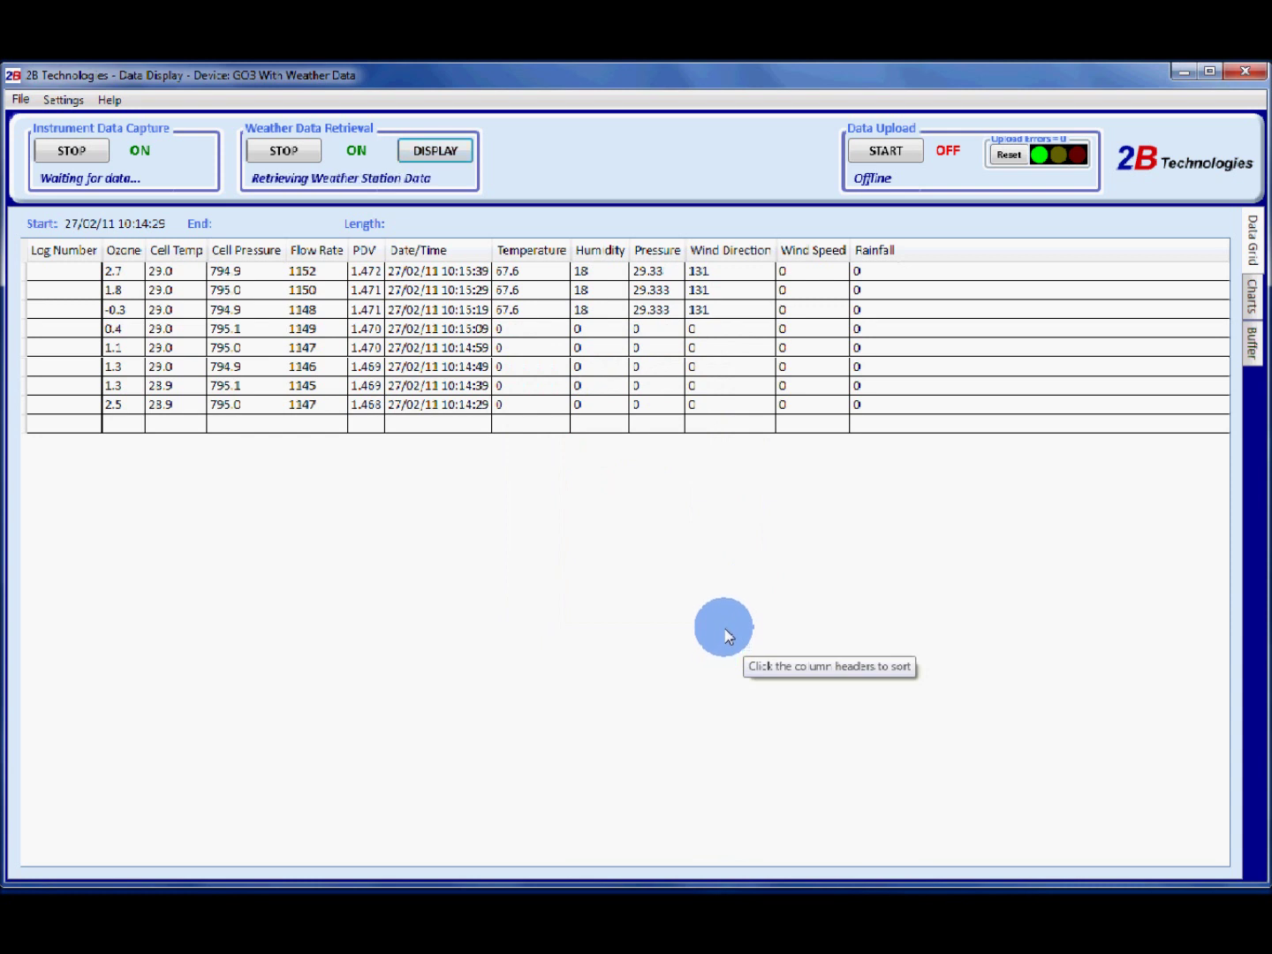
# - Check the instrument model and serial number in the upload configuration, and start the data upload
pyautogui.click(62, 100)
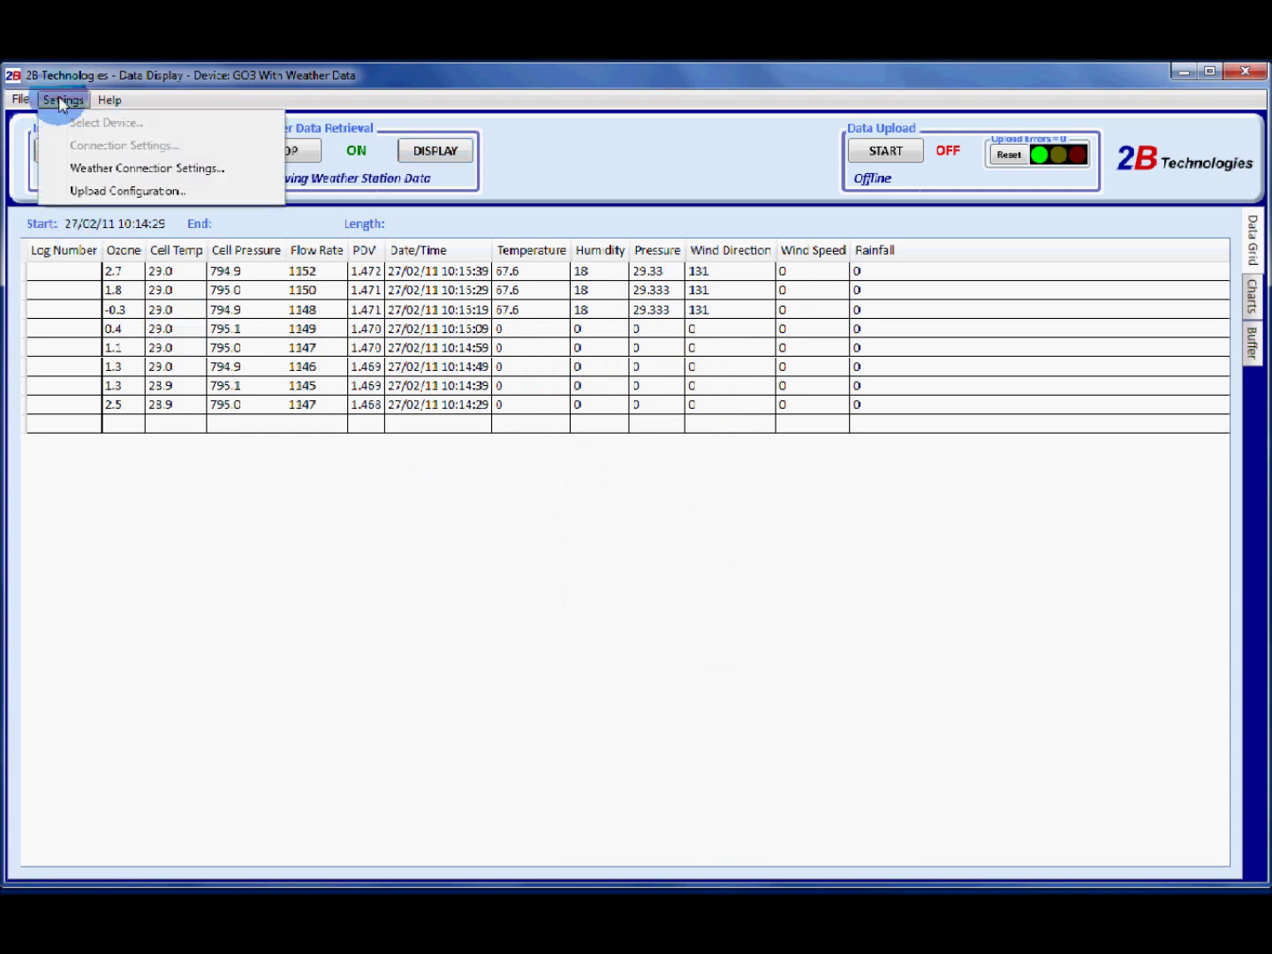
pyautogui.click(104, 192)
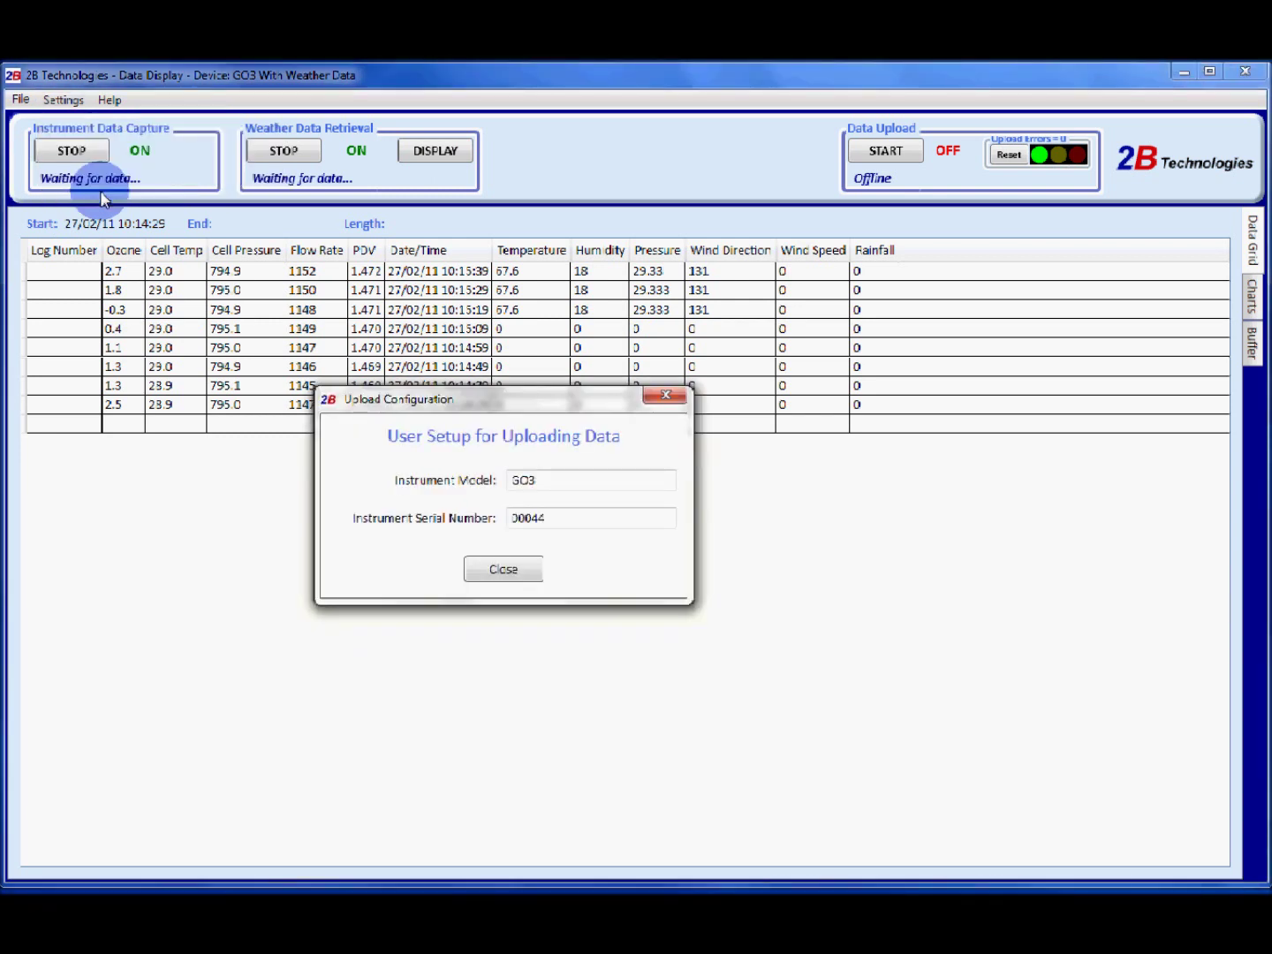
pyautogui.click(556, 476)
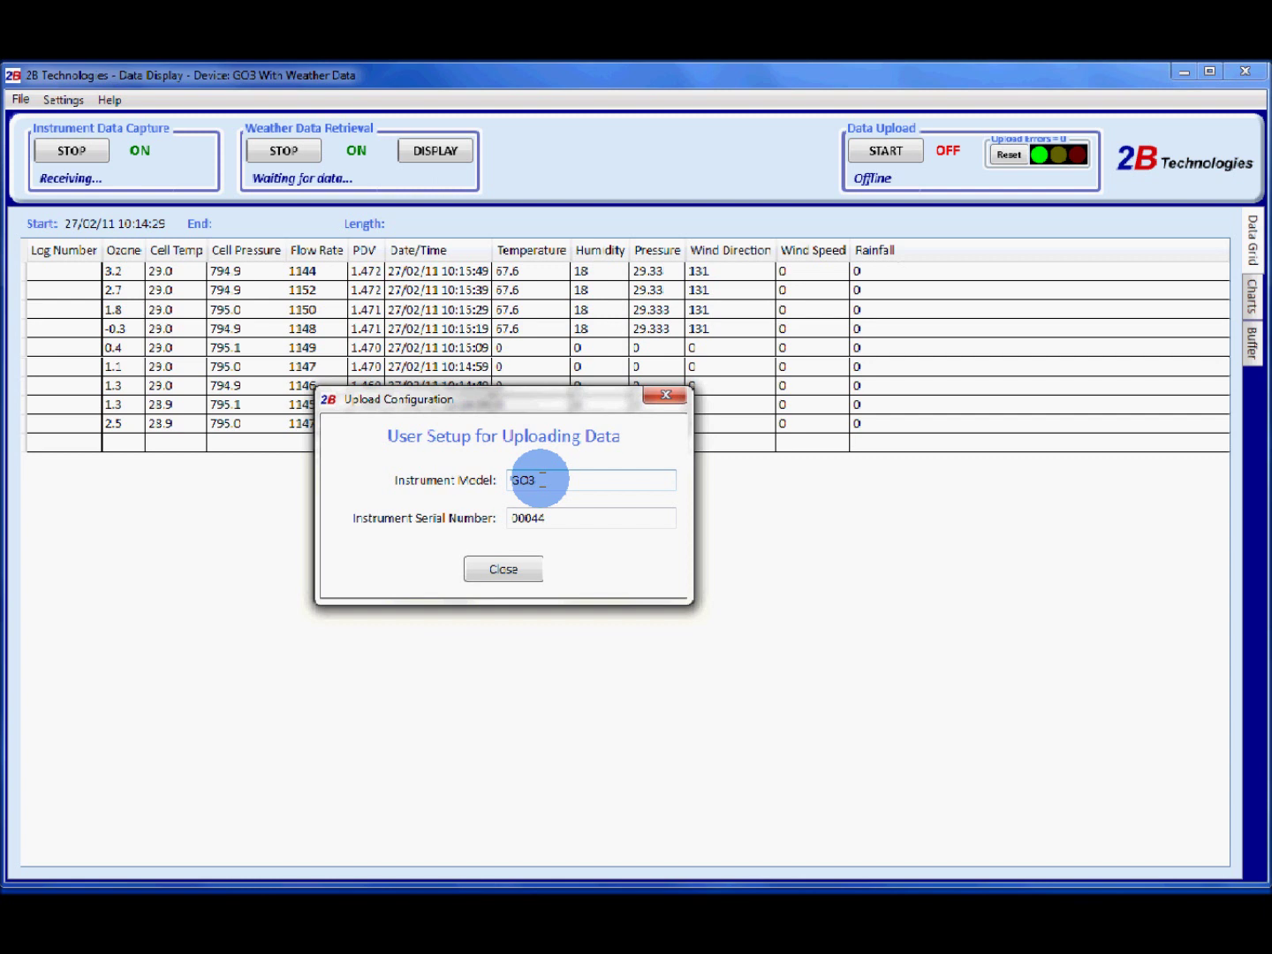
pyautogui.click(565, 518)
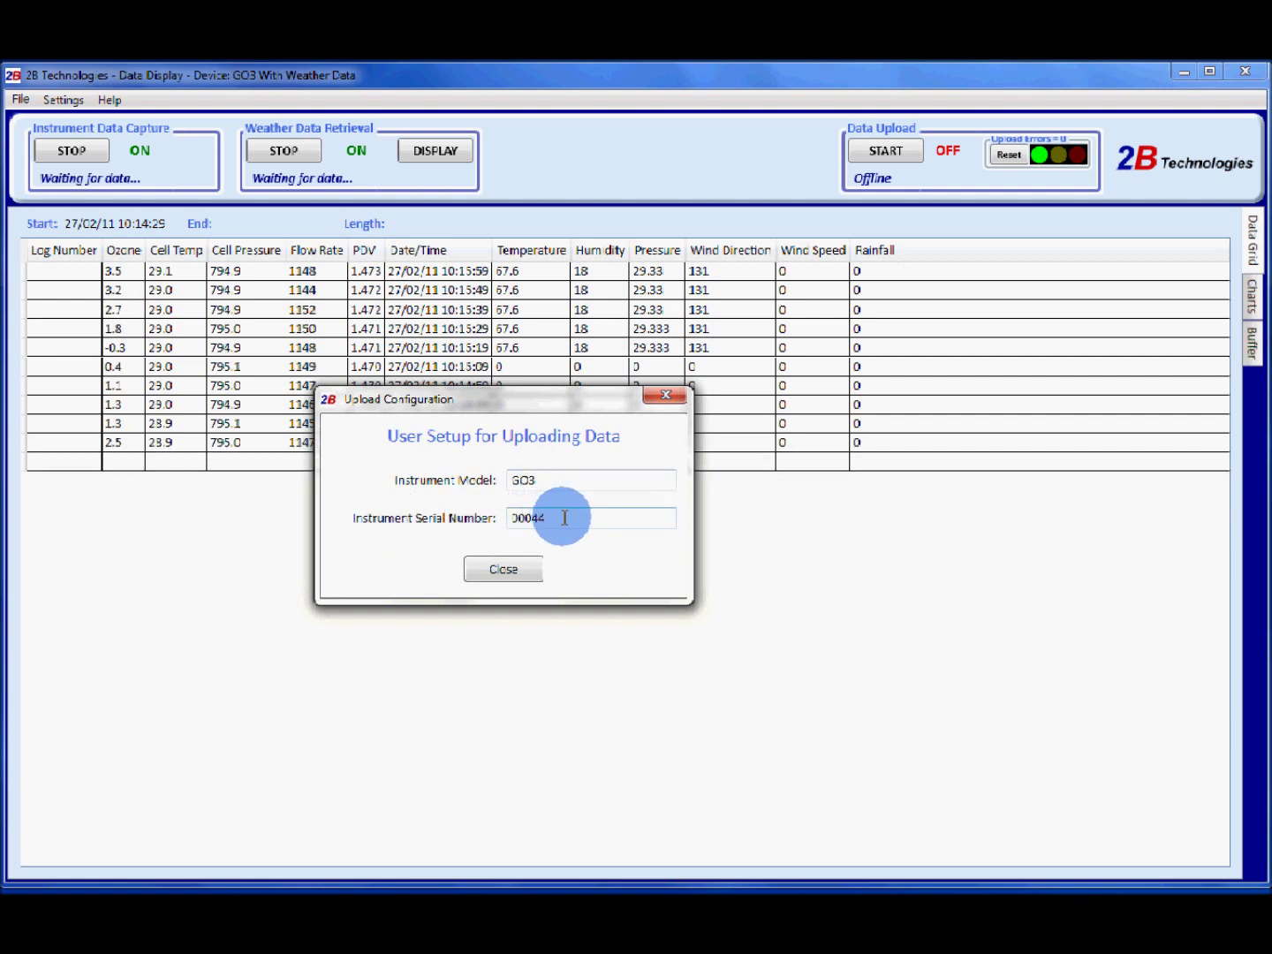
pyautogui.click(503, 572)
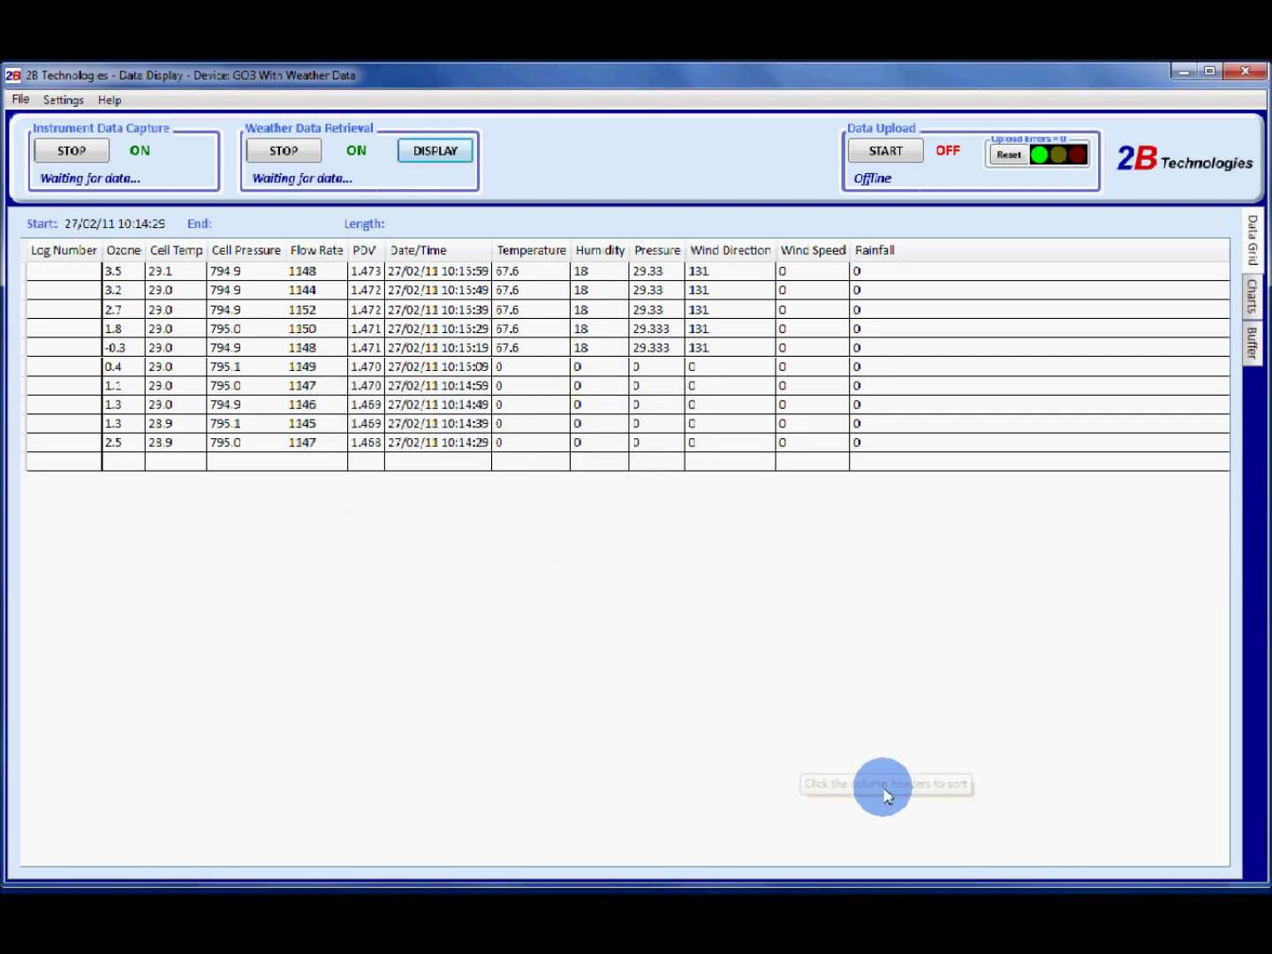
pyautogui.click(886, 152)
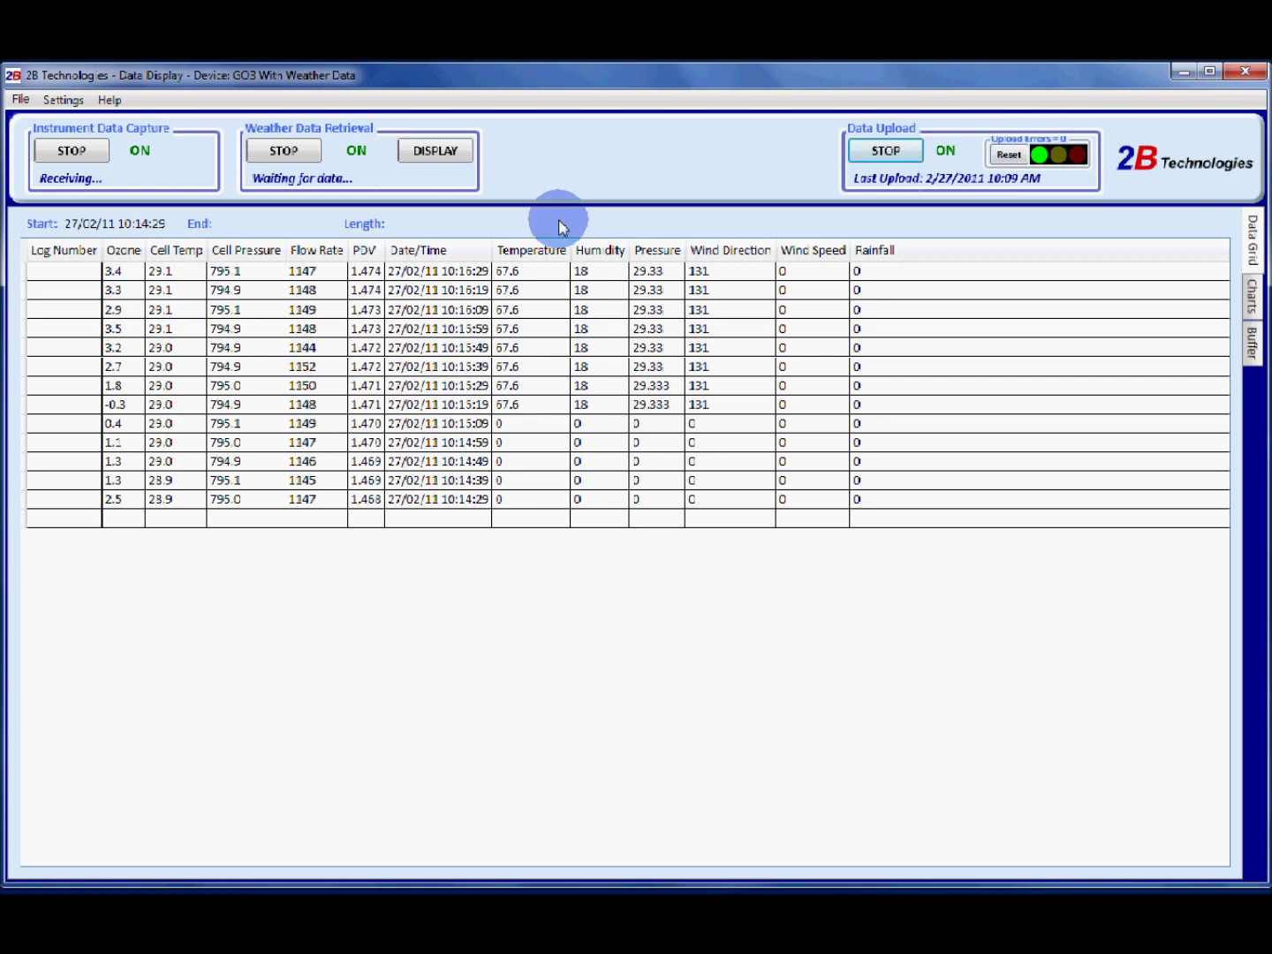
# - Send the error log to GO3 Tech Support
pyautogui.click(107, 99)
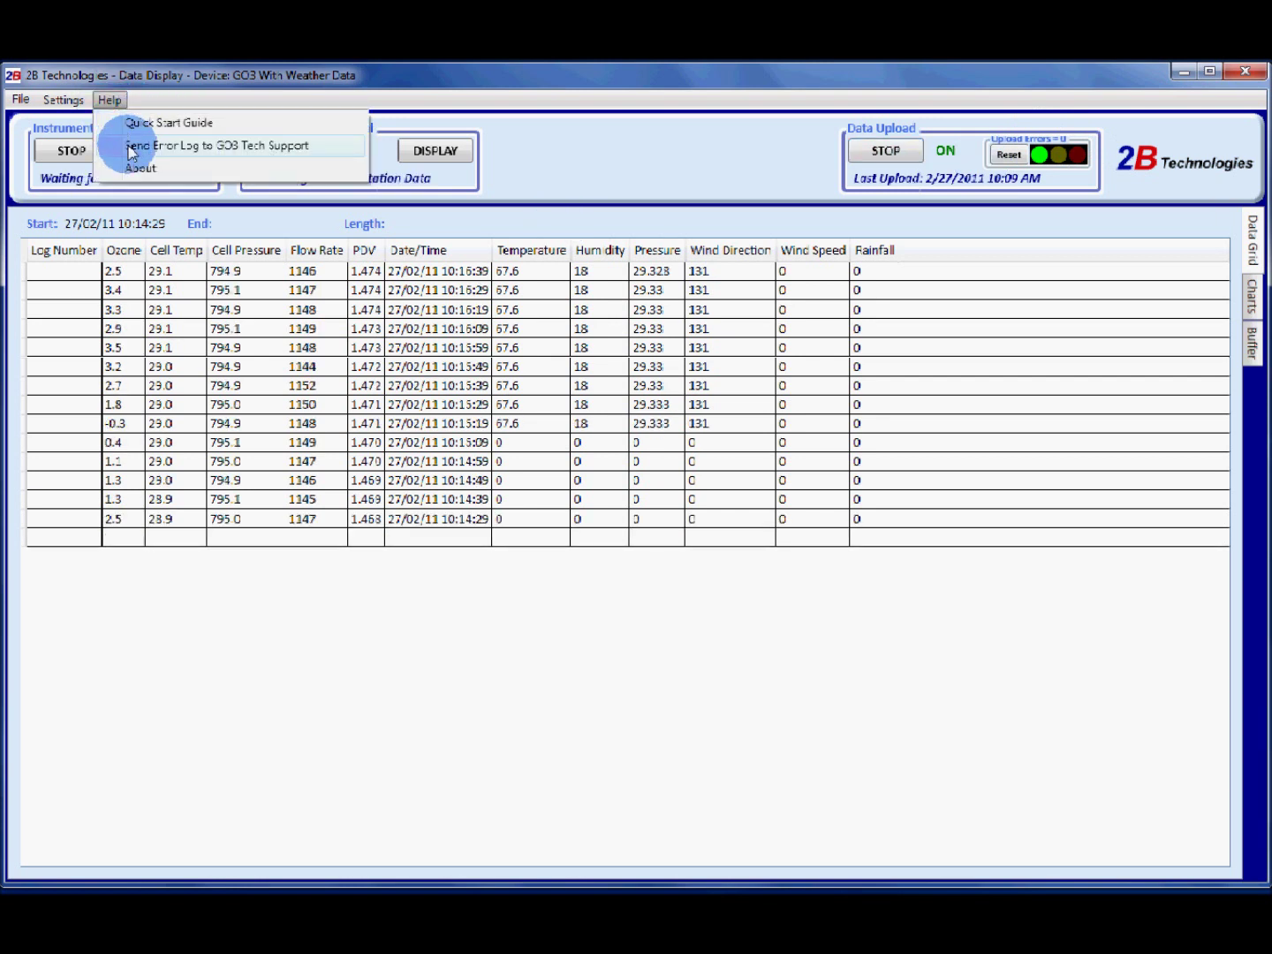
pyautogui.click(130, 147)
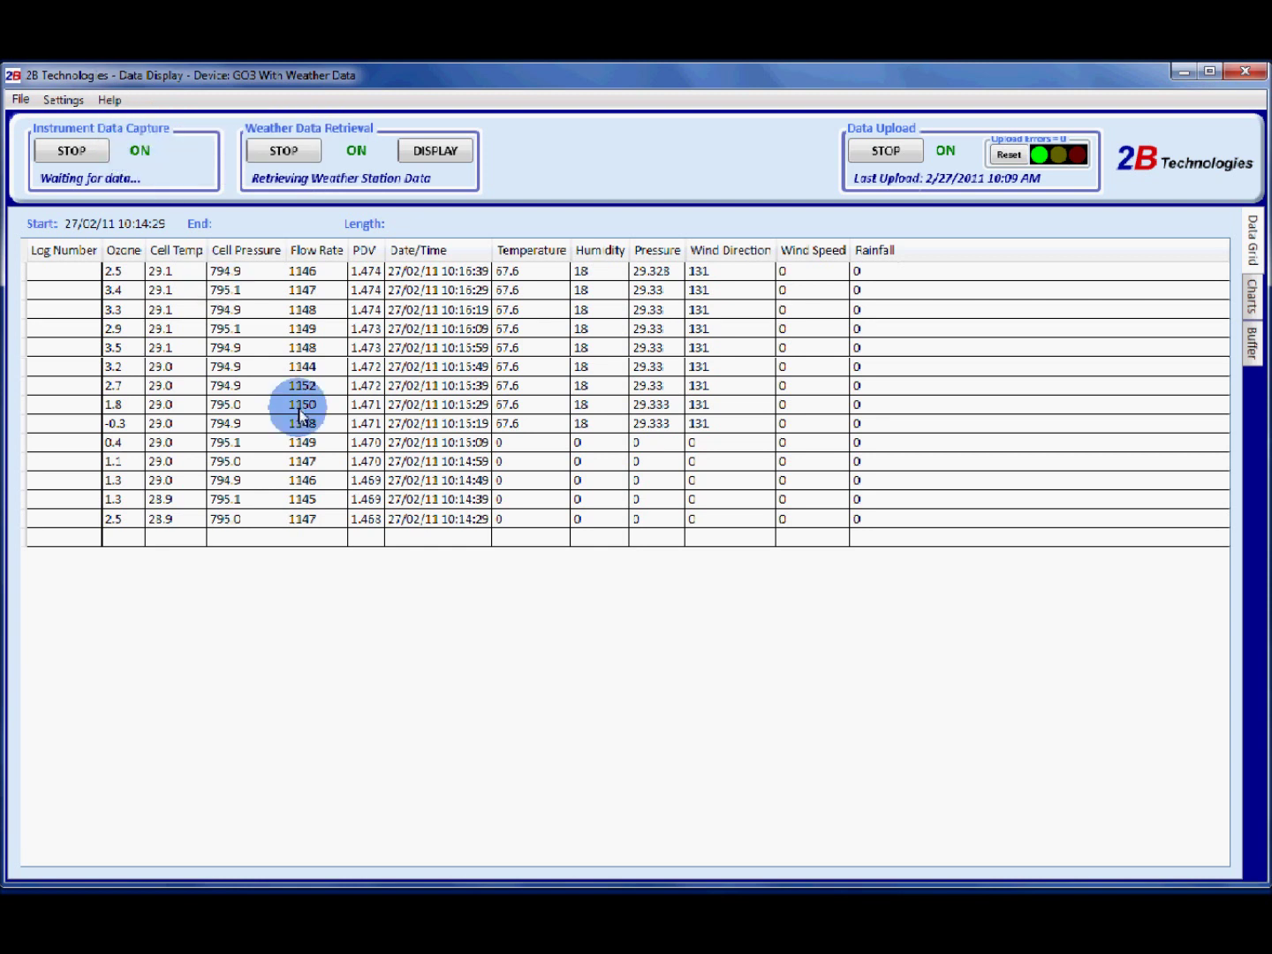